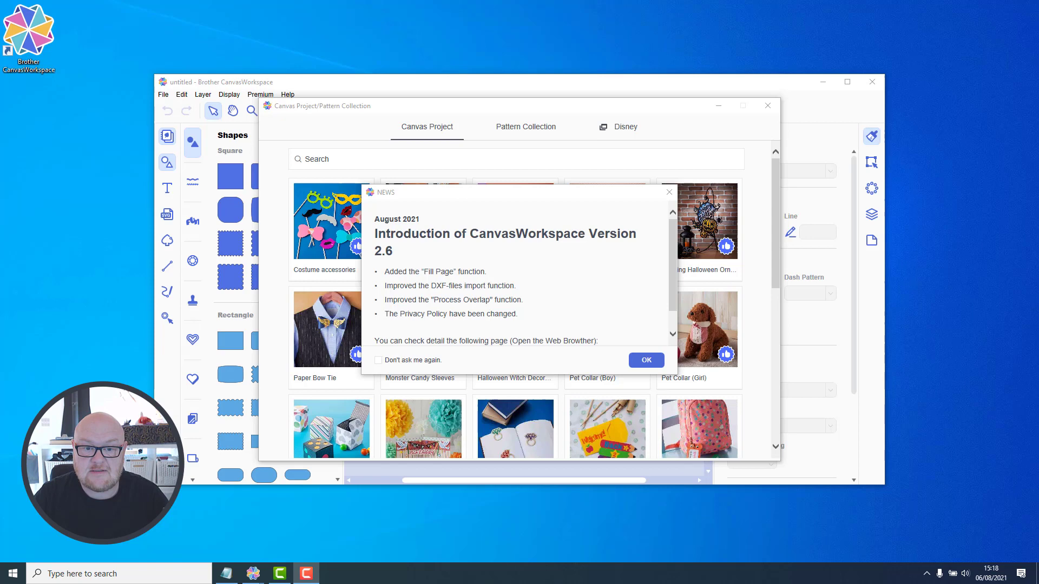
Dismiss the news notice and close the Canvas Project/Pattern Collection gallery
left_click(652, 362)
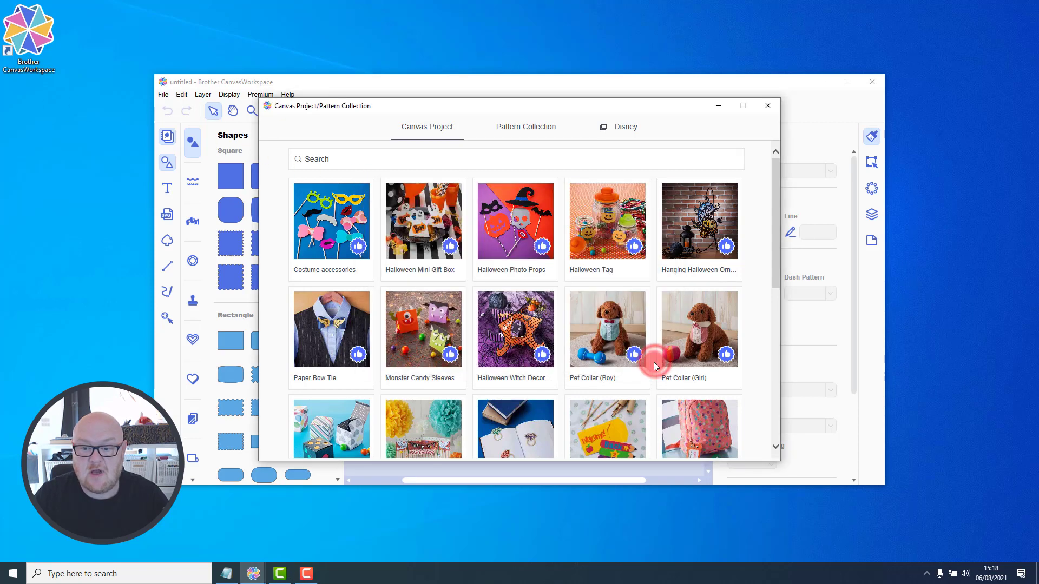
left_click(770, 111)
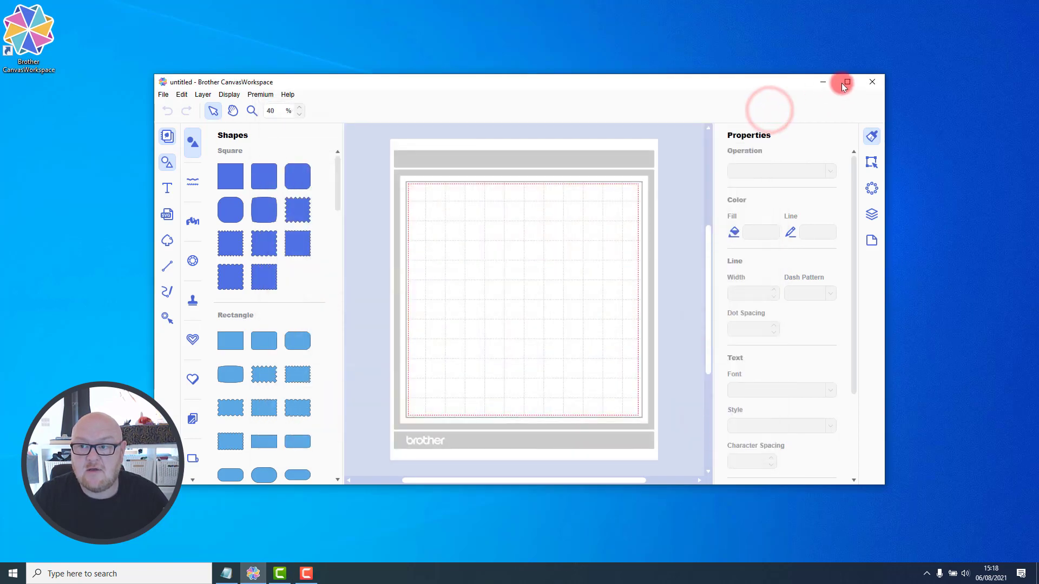
Maximize the window and install the CanvasWorkspace update to version 2.6 from the Help menu
left_click(846, 83)
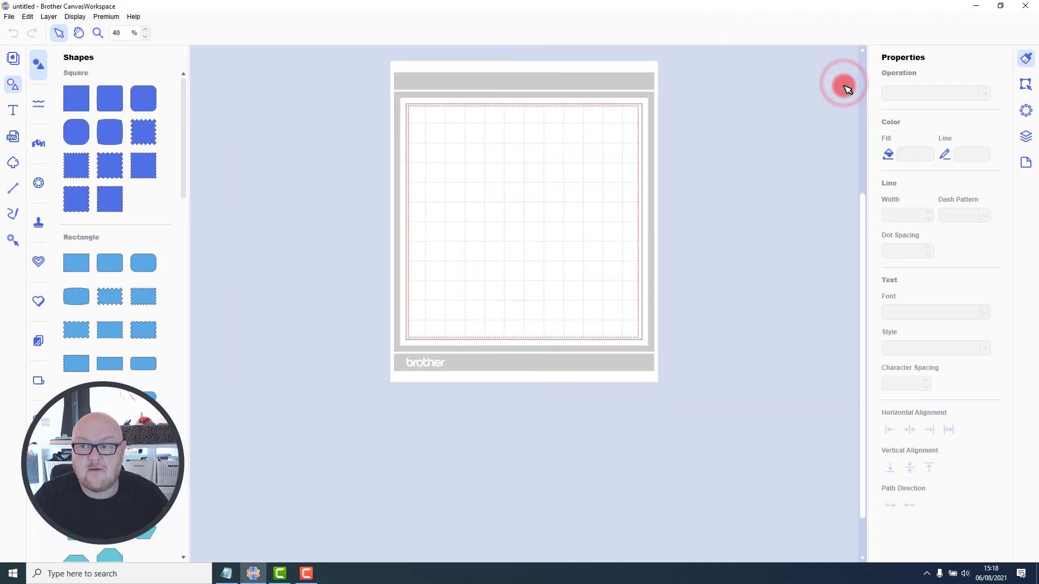
left_click(134, 17)
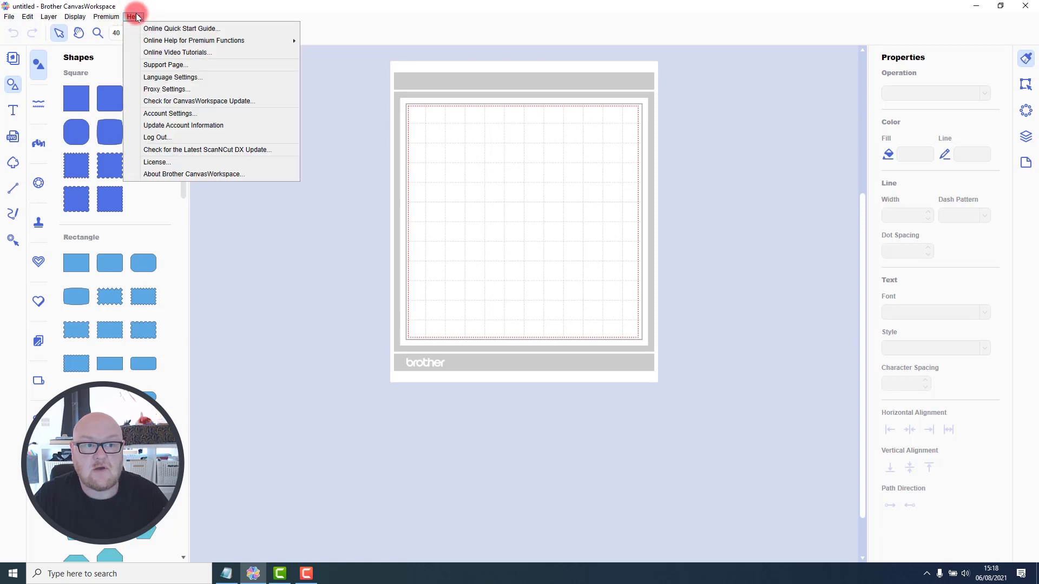
left_click(182, 103)
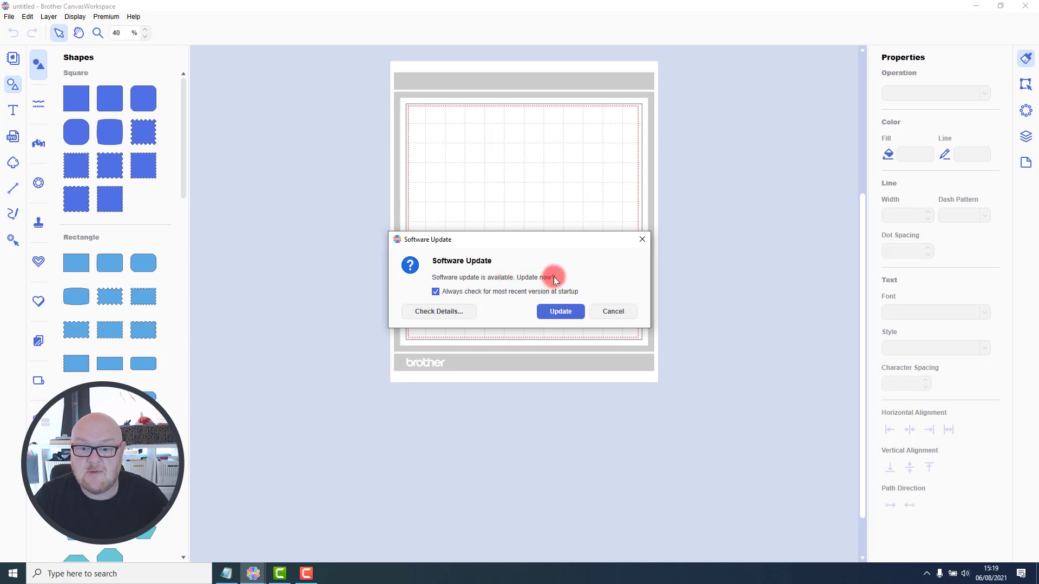
left_click(560, 311)
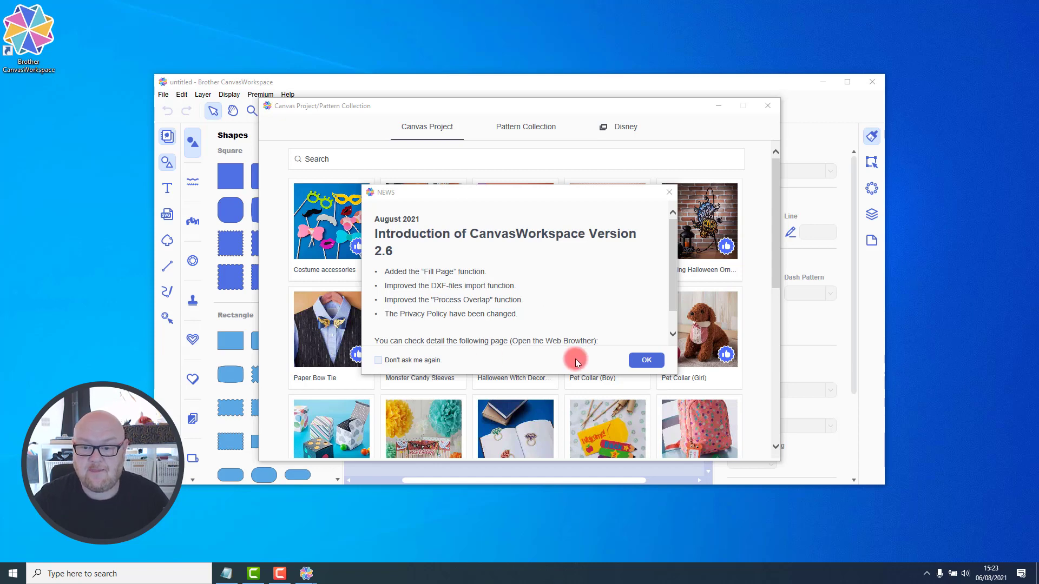
Close the 2.6 news notice and gallery, maximize the window, and use Zoom to Mat Size
left_click(645, 361)
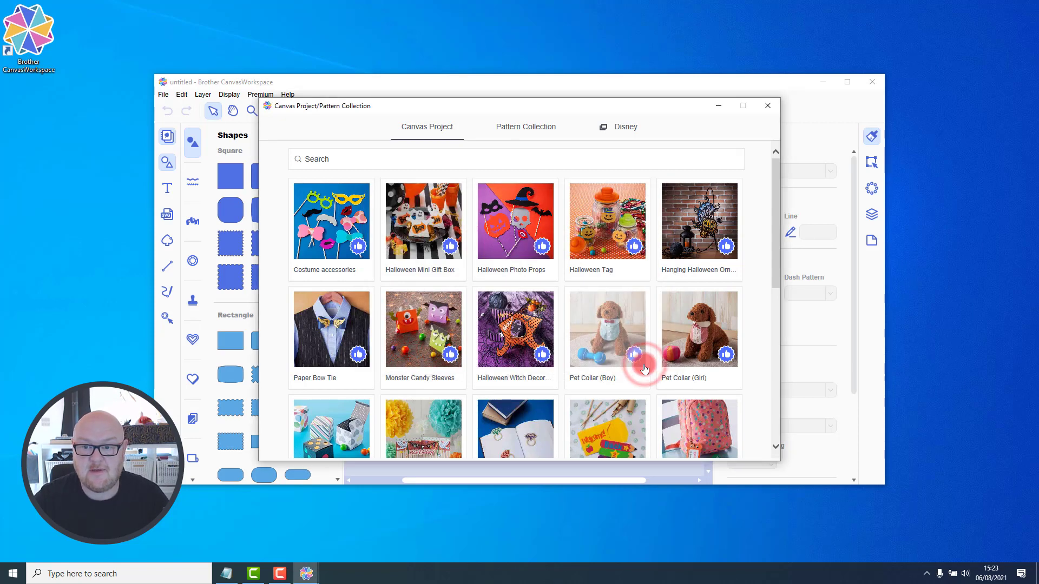
left_click(768, 105)
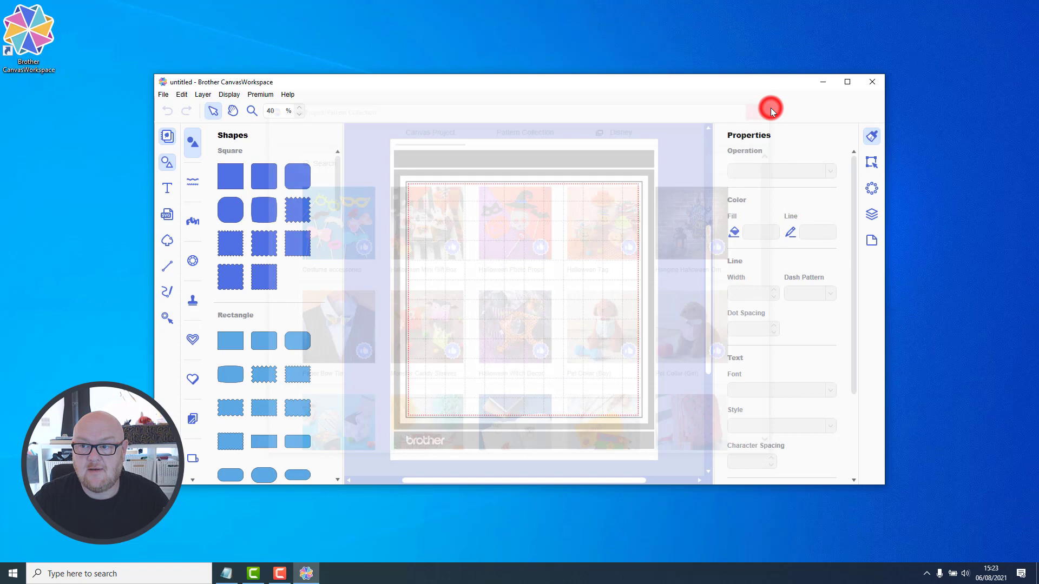
left_click(847, 82)
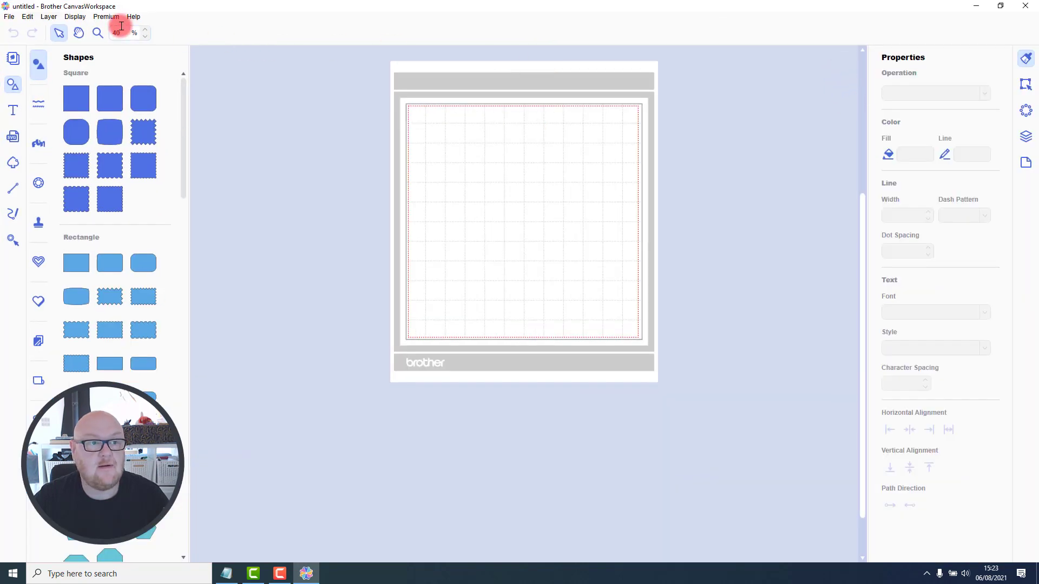
left_click(81, 17)
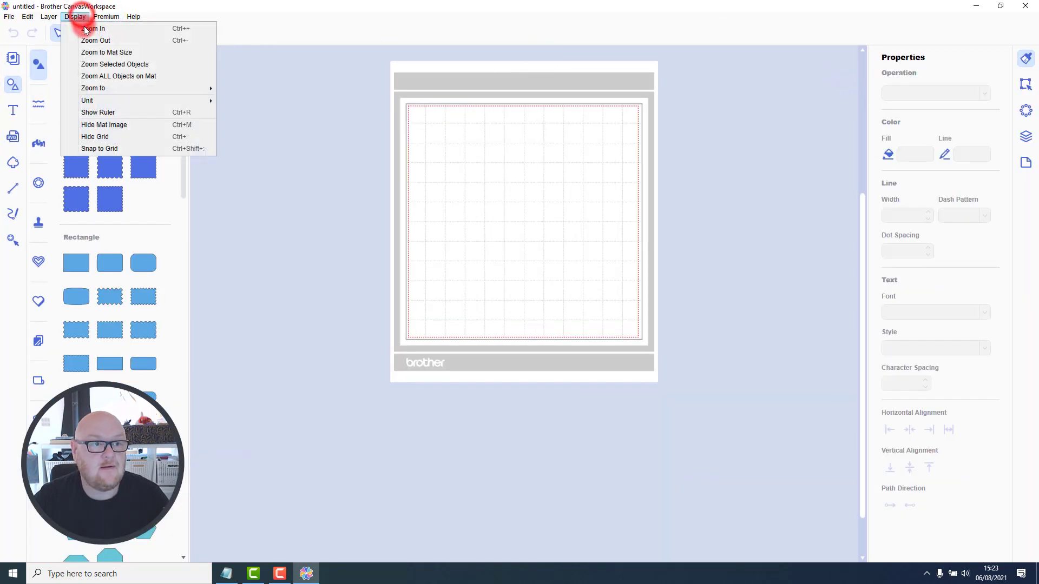
left_click(93, 53)
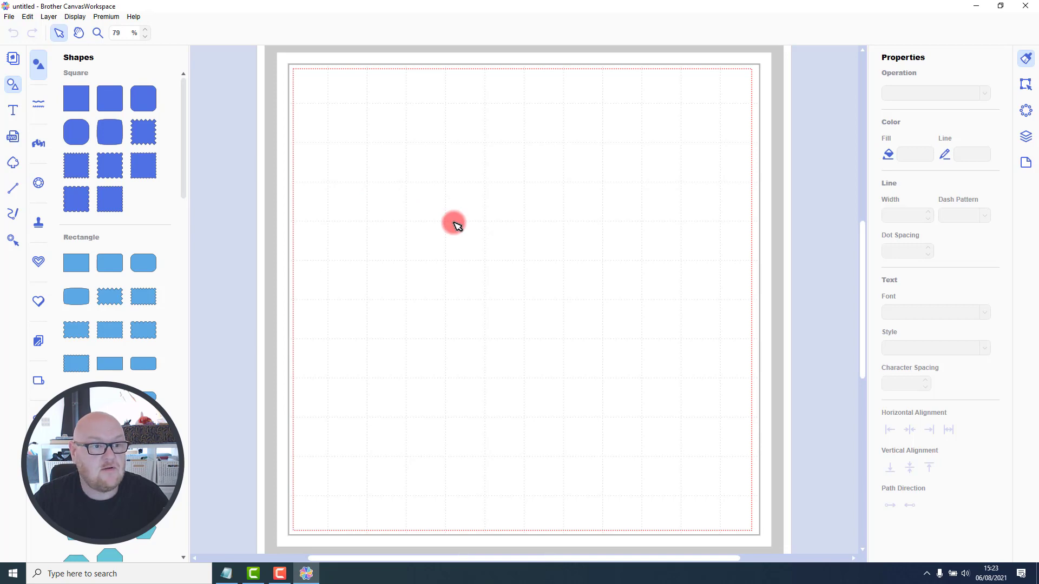
Place a circle and shrink it to about 30.7 mm in the mat's top-left corner
scroll(87, 297, "down", 10)
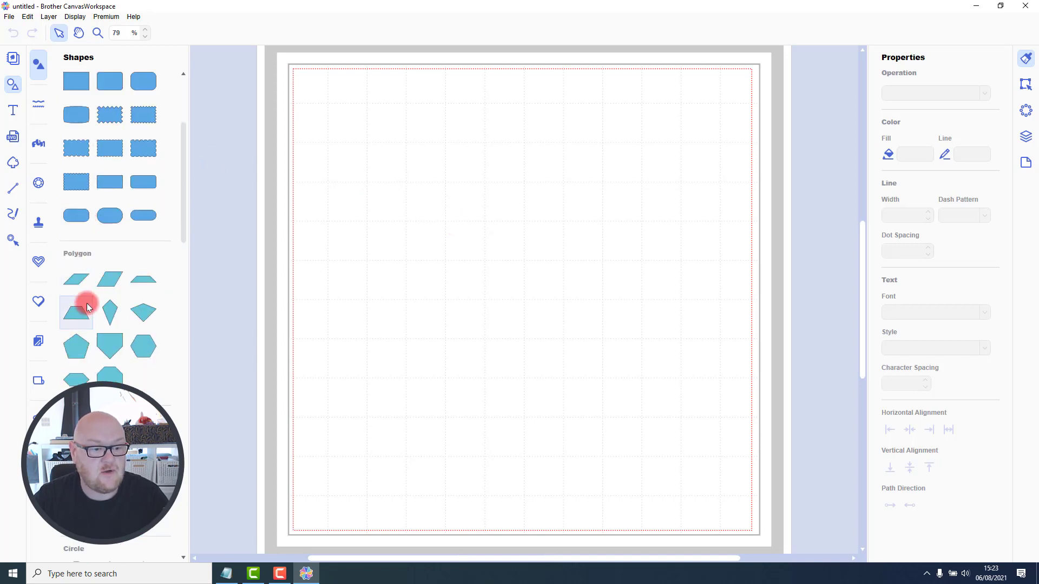
left_click_drag(79, 298, 381, 157)
left_click_drag(458, 230, 350, 134)
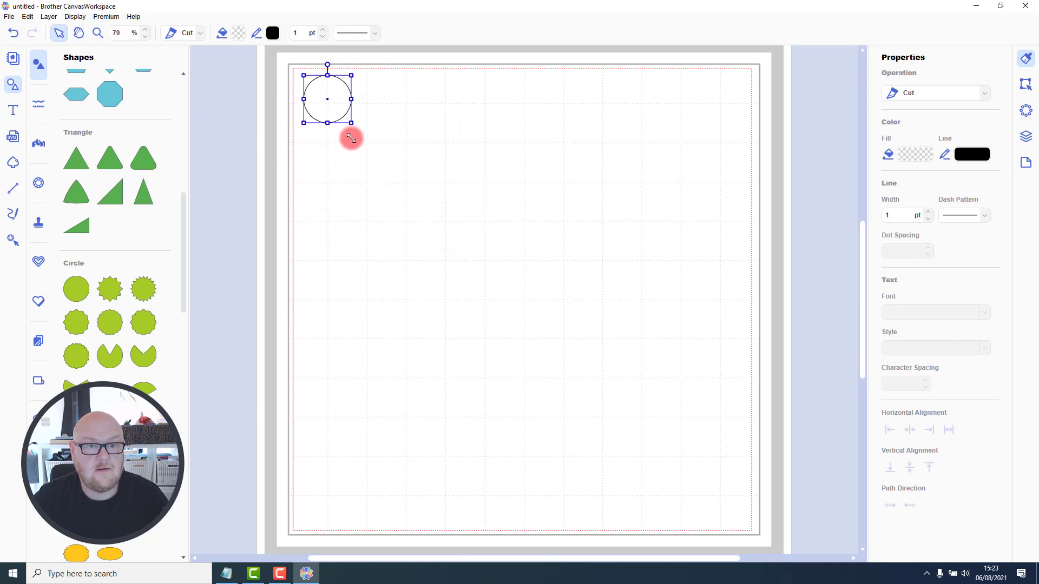
Fill the circle pink and show the Edit panel's position, size and arrangement options
left_click(239, 34)
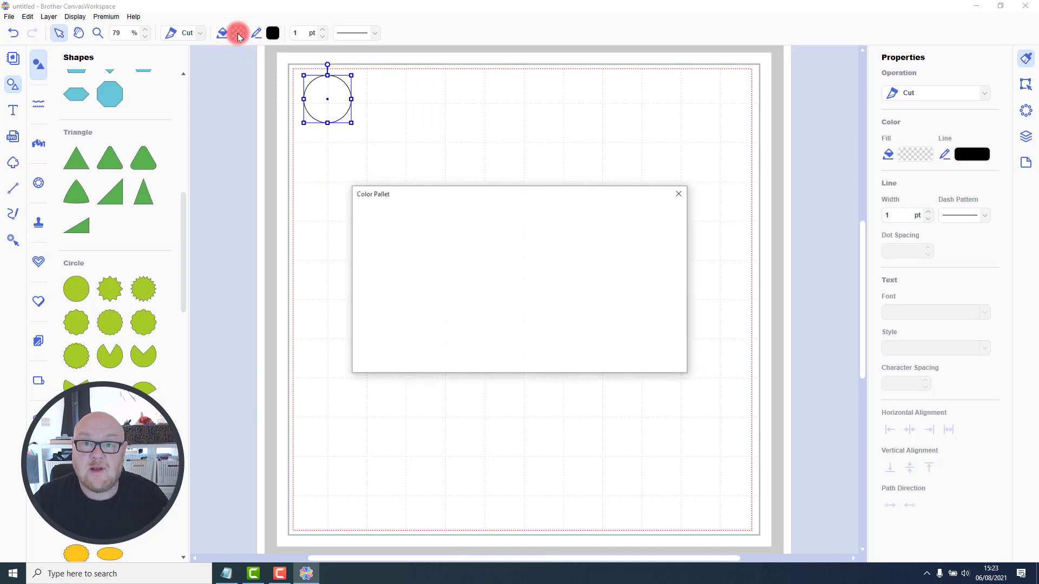
left_click(397, 248)
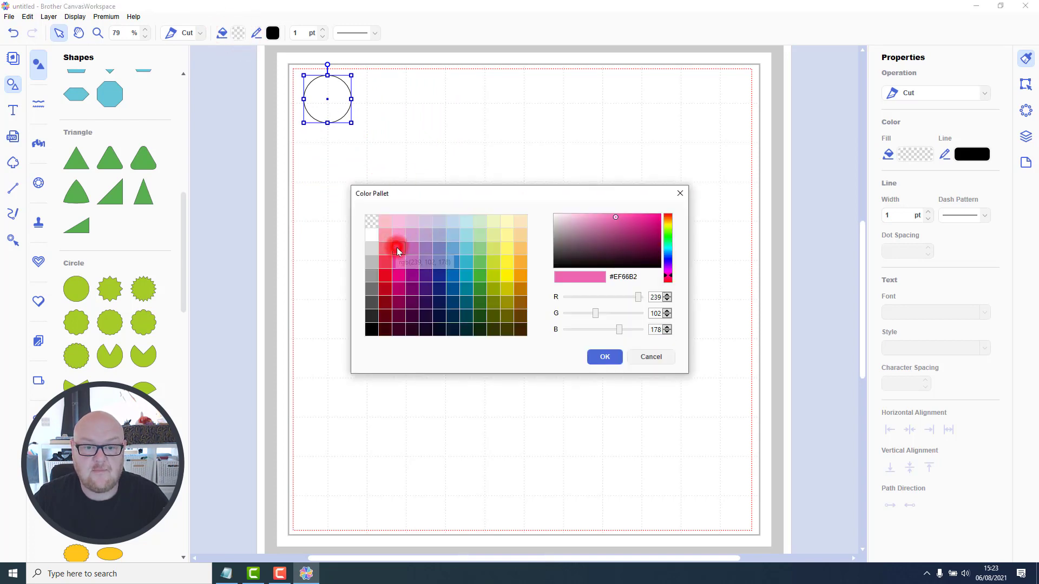
left_click(600, 356)
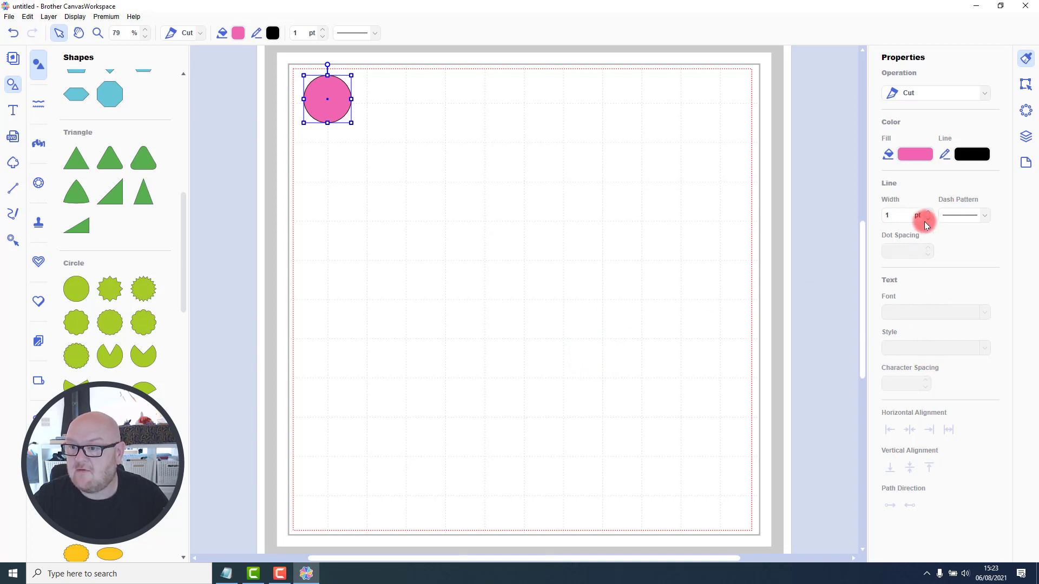
left_click(1026, 87)
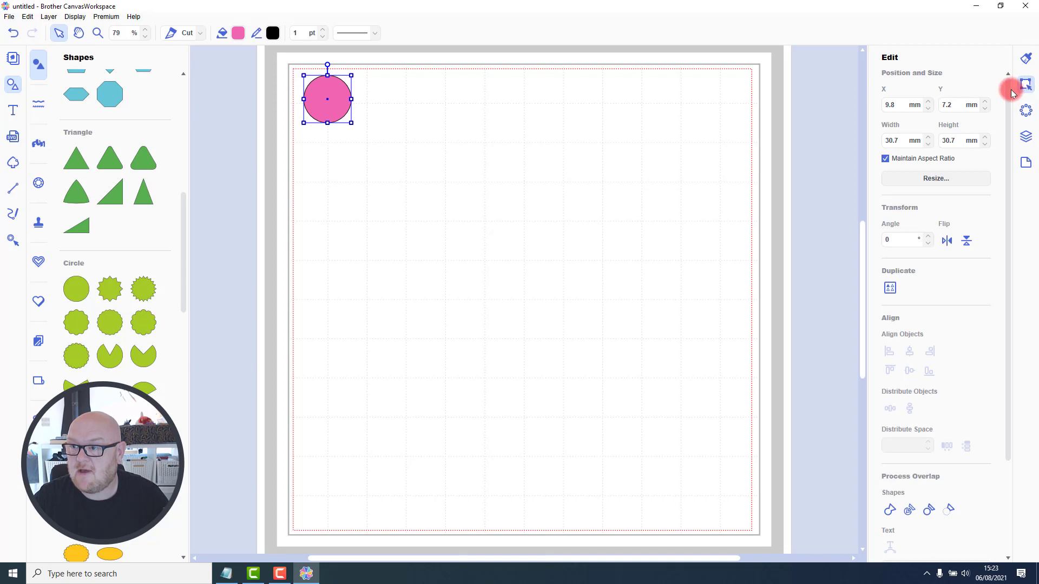
left_click_drag(1009, 89, 1011, 158)
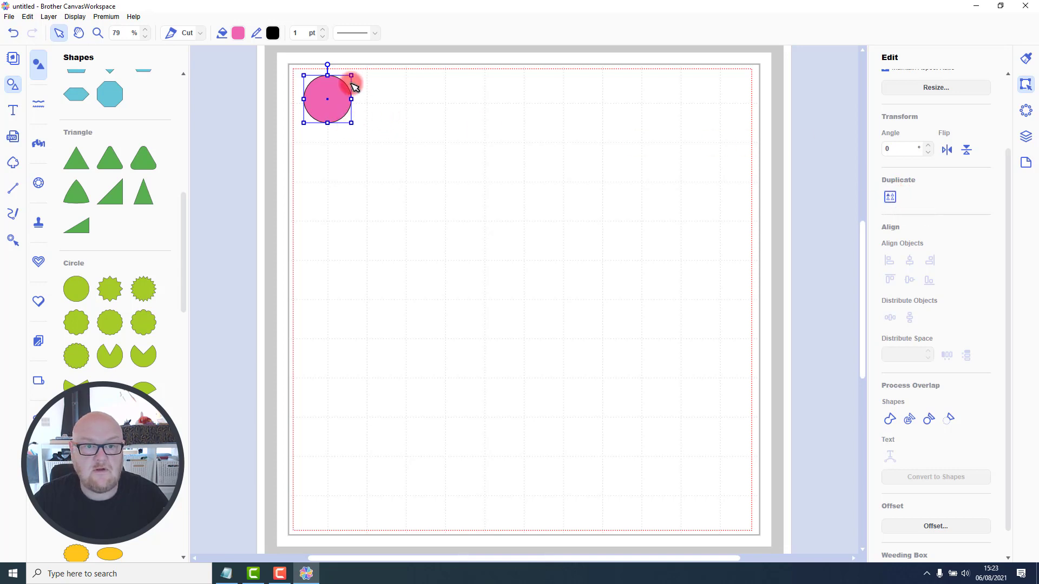
Fill the mat with an 8-by-8 grid of pink circle copies, then delete them all
left_click(890, 197)
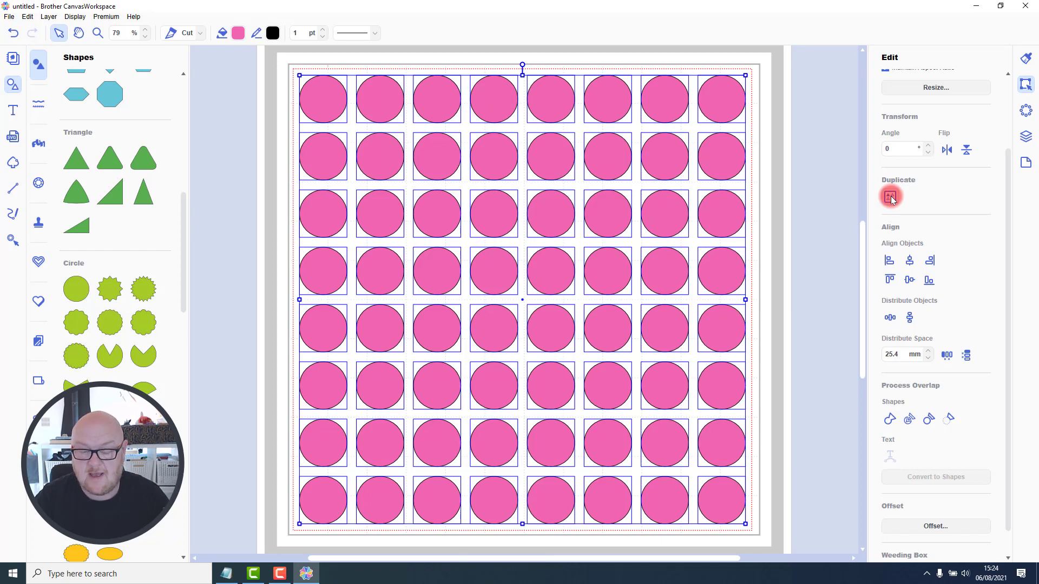
key("Delete")
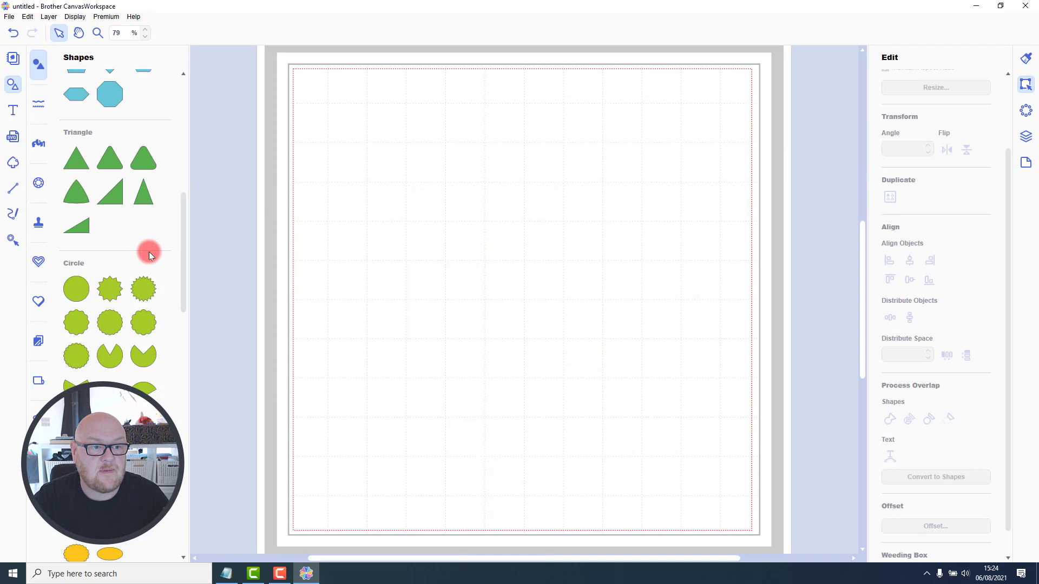
Place a square in the mat's top-left corner, shrink it, and fill it blue
left_click_drag(183, 251, 184, 125)
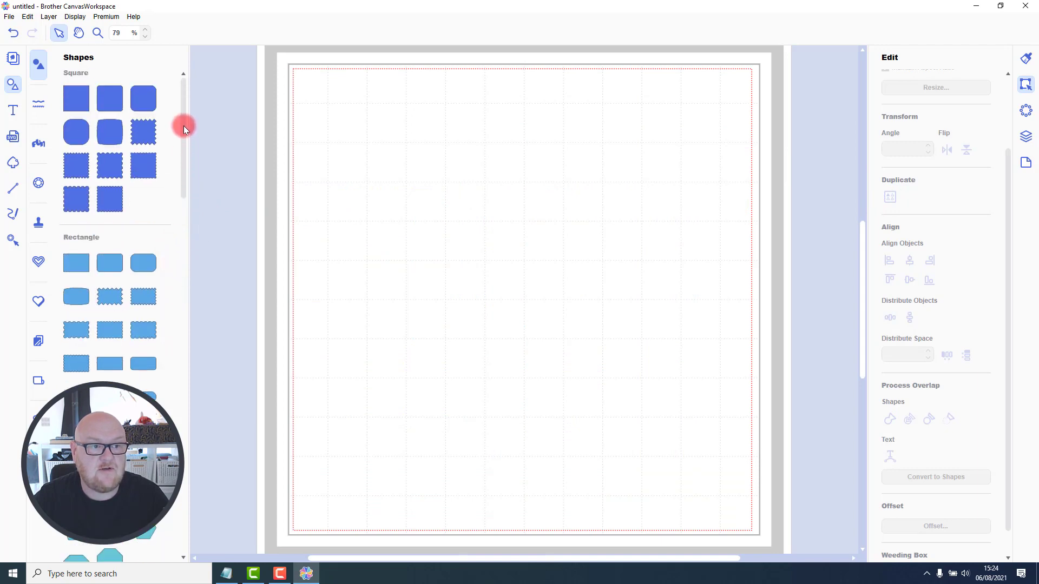
left_click_drag(76, 102, 371, 155)
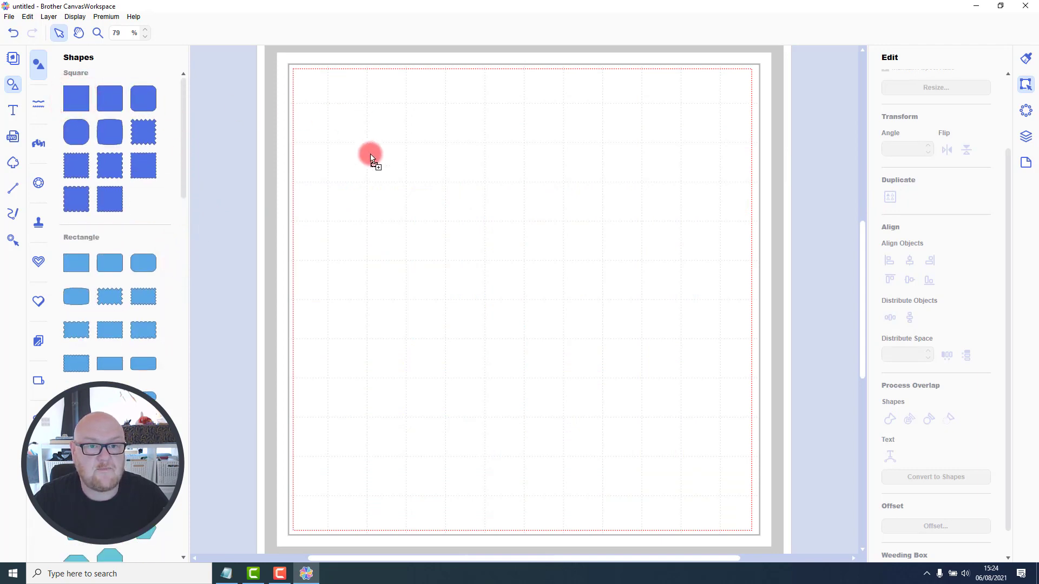
left_click_drag(444, 231, 348, 127)
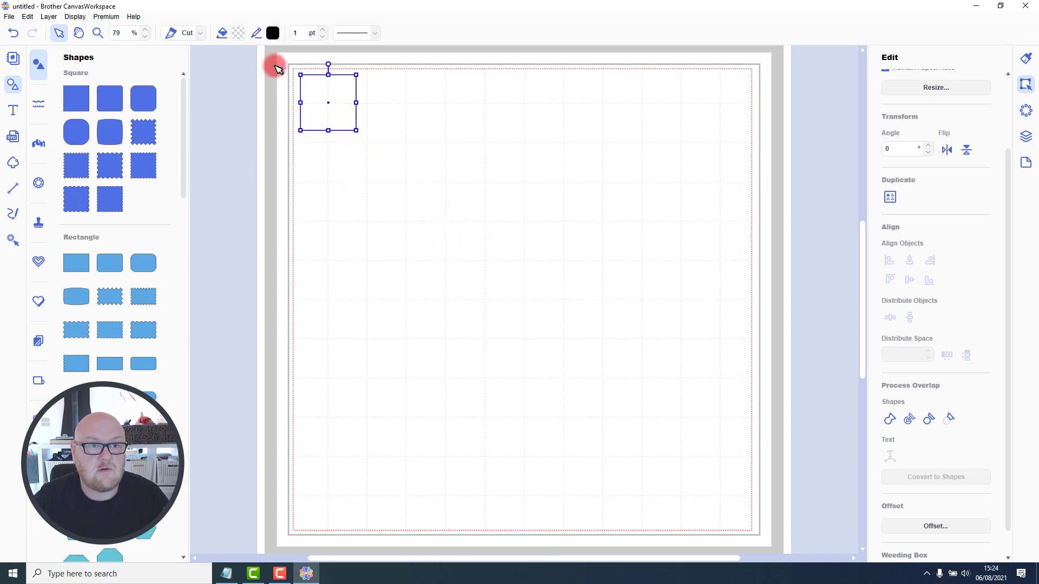
left_click(237, 35)
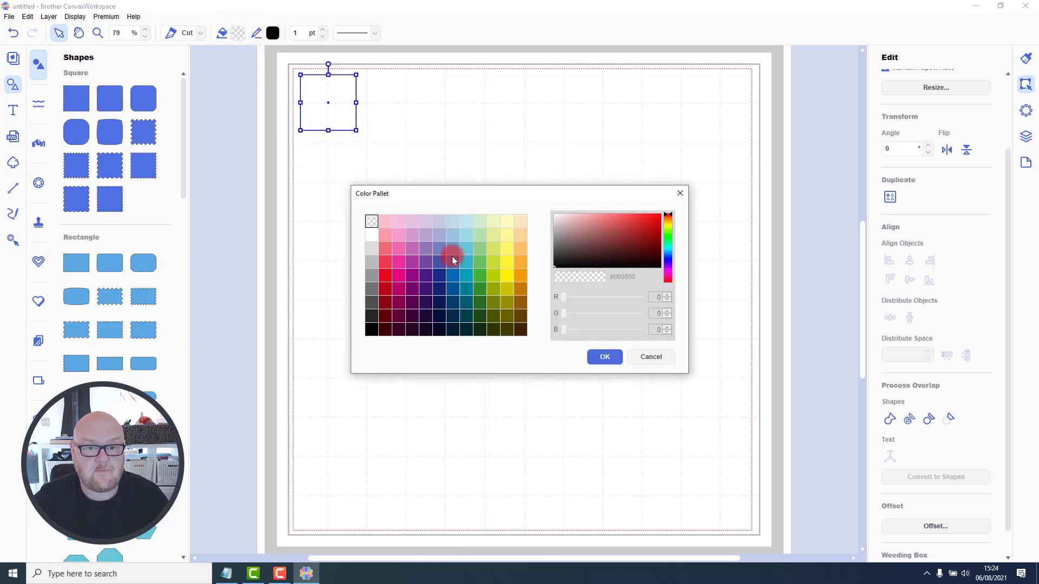
left_click(452, 255)
left_click(605, 356)
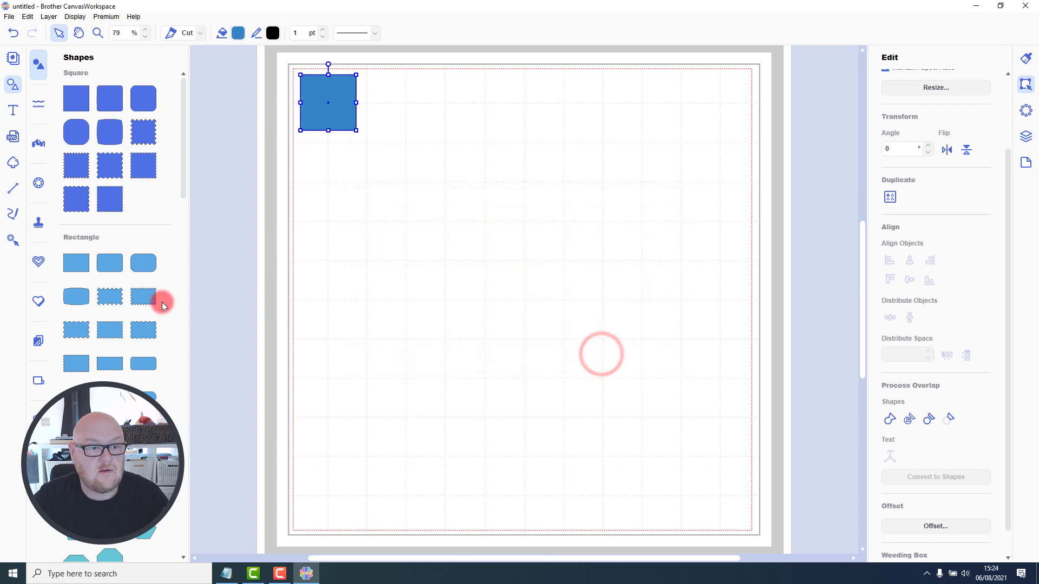
Add a small star beside the square and fill it dark blue #4455A3
scroll(144, 325, "down", 10)
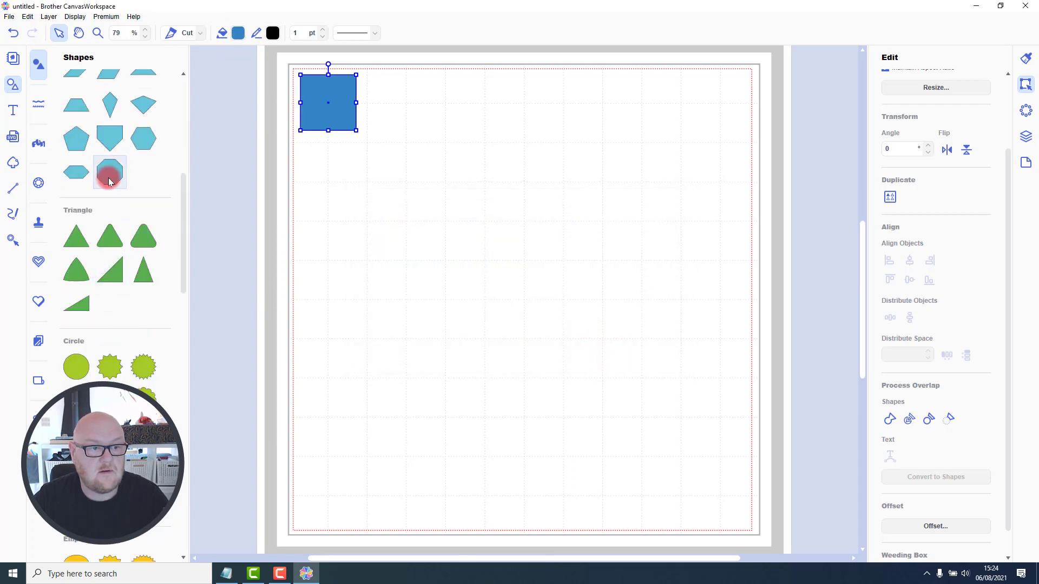
left_click_drag(109, 181, 439, 173)
left_click_drag(517, 238, 416, 112)
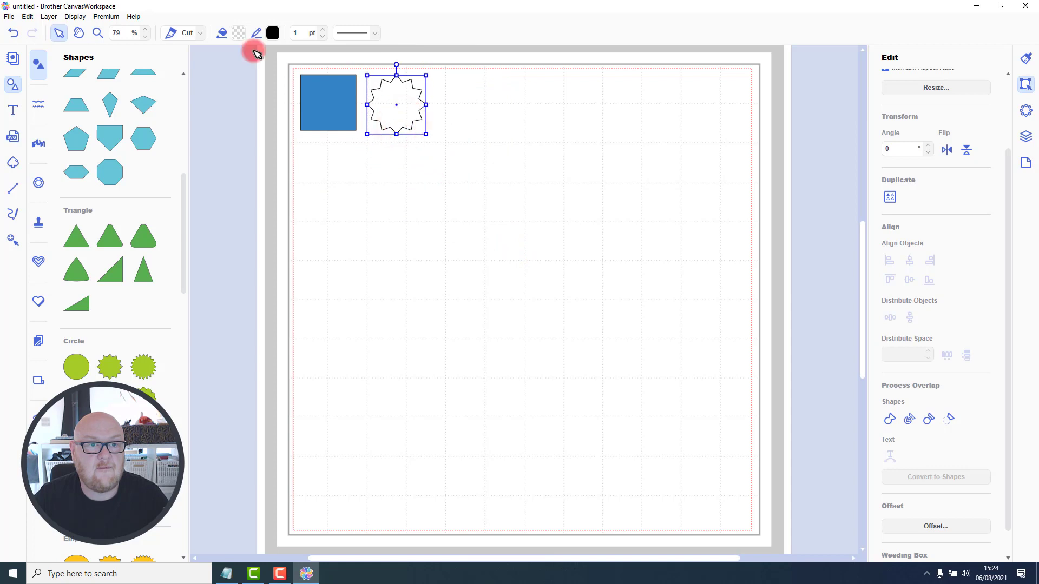
left_click(240, 38)
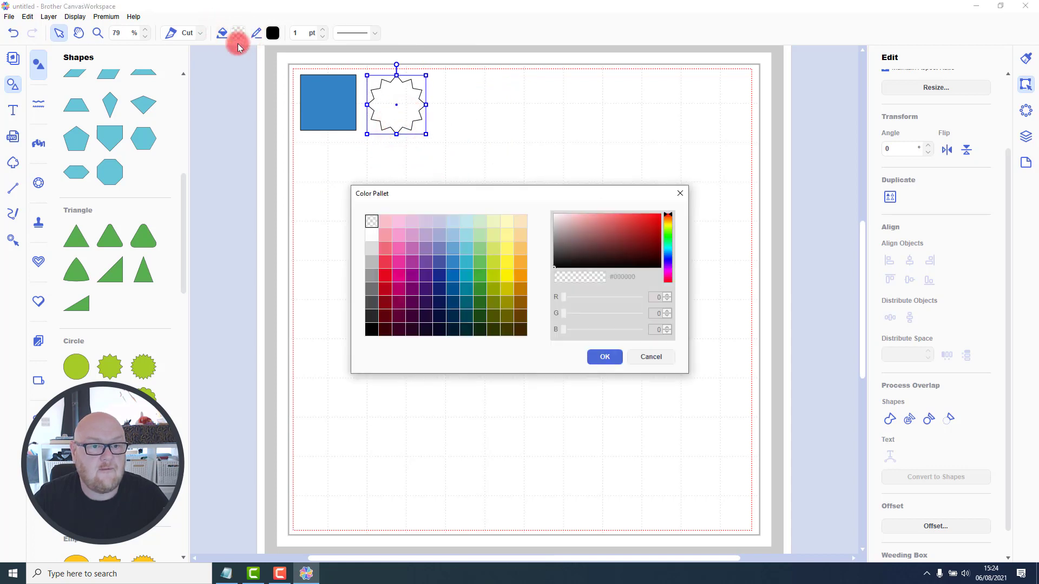
left_click(439, 261)
left_click(602, 359)
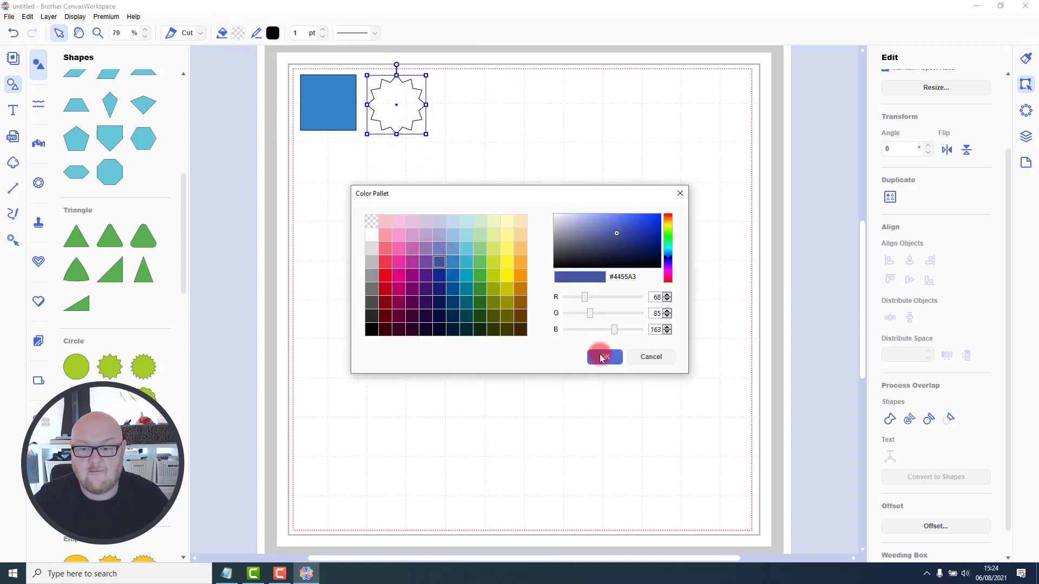
Duplicate the square-and-star pair into a 6-by-6 grid filling the mat, then select everything
left_click_drag(527, 251, 301, 116)
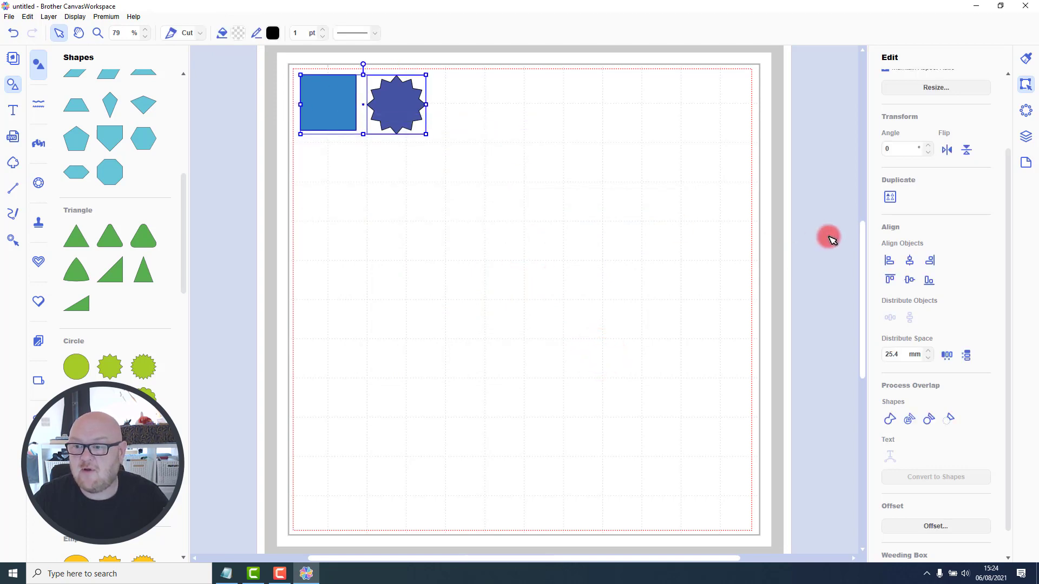
left_click(891, 198)
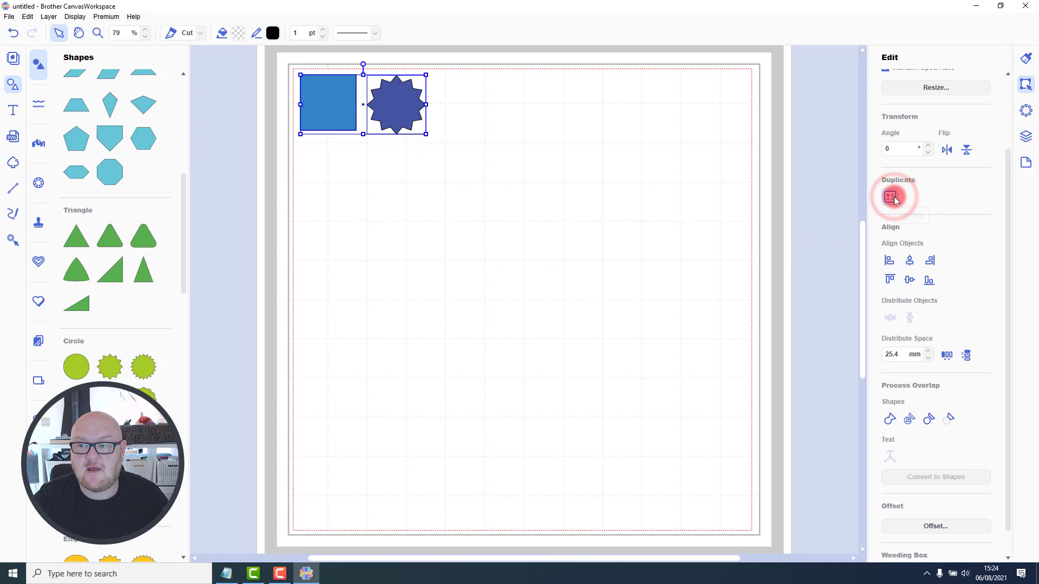
left_click(890, 198)
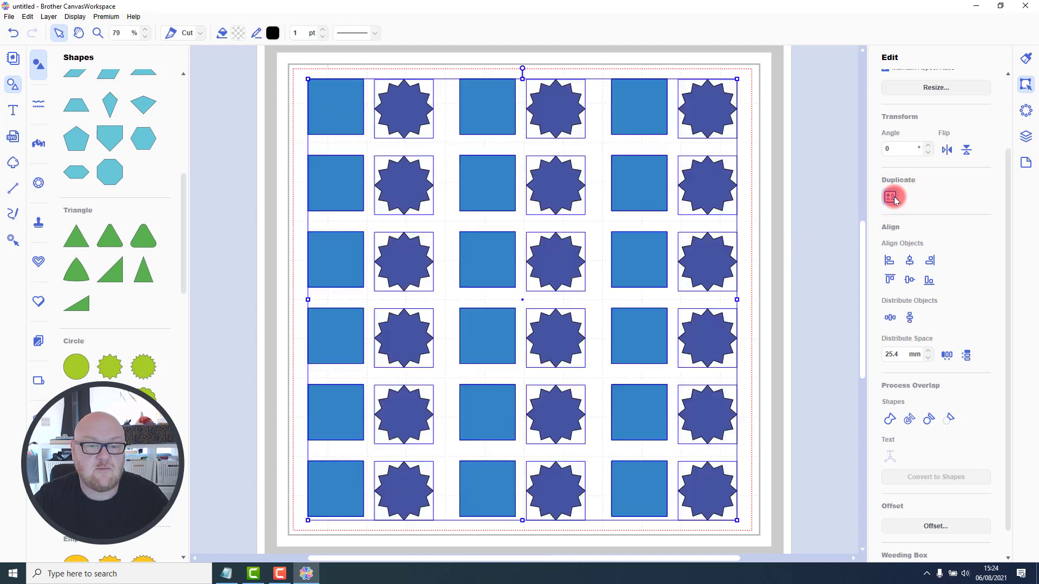
left_click(789, 217)
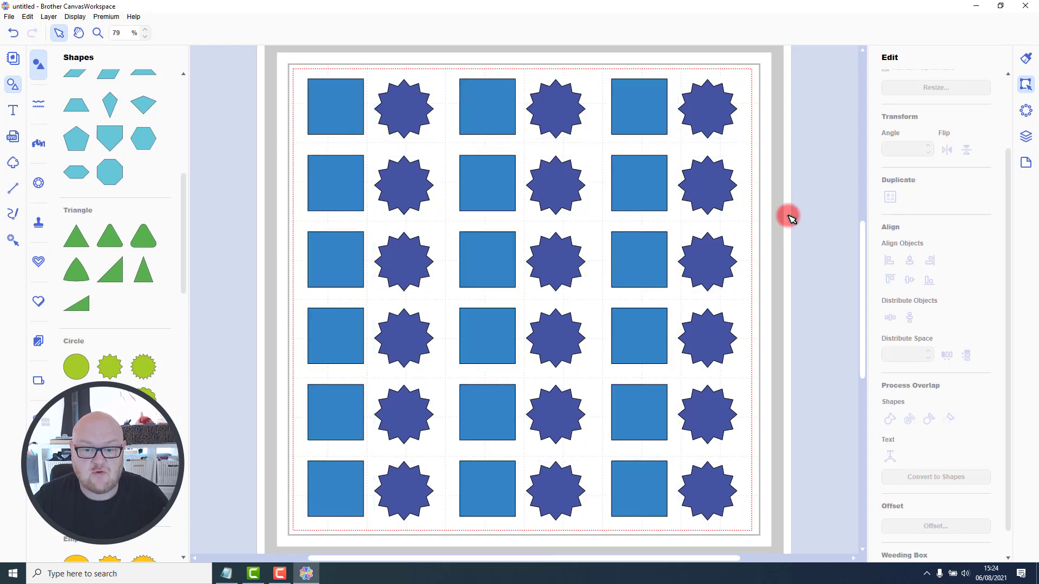
left_click_drag(276, 68, 339, 155)
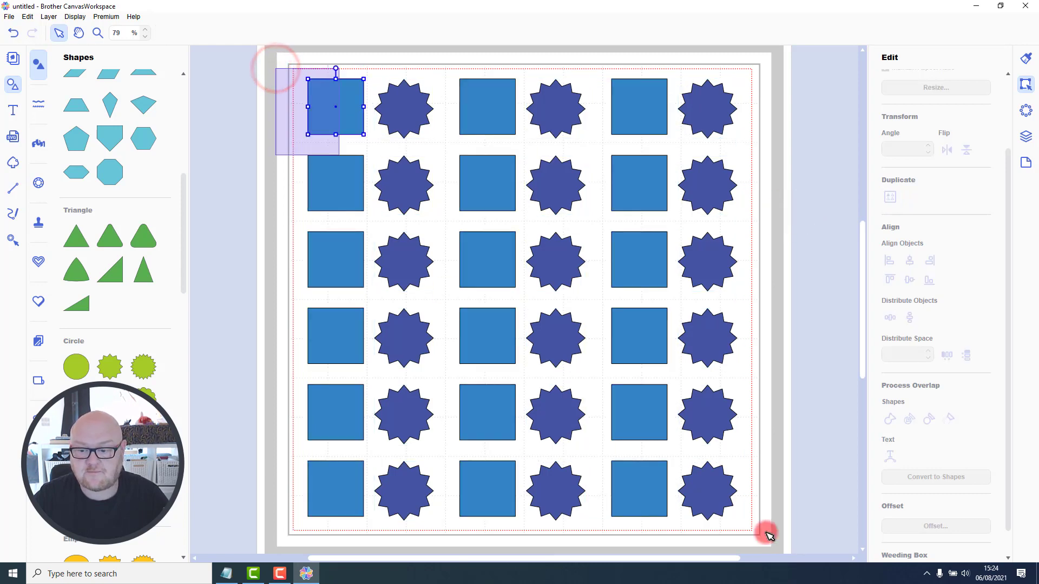
left_click_drag(770, 535, 762, 519)
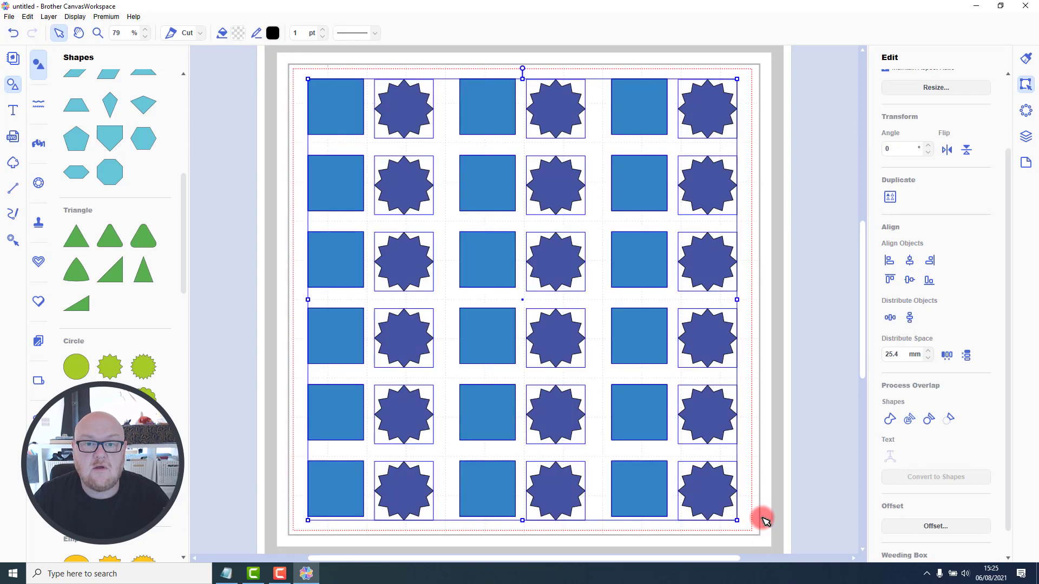
Delete the square-and-star grid and place a rectangle on the mat
key("Delete")
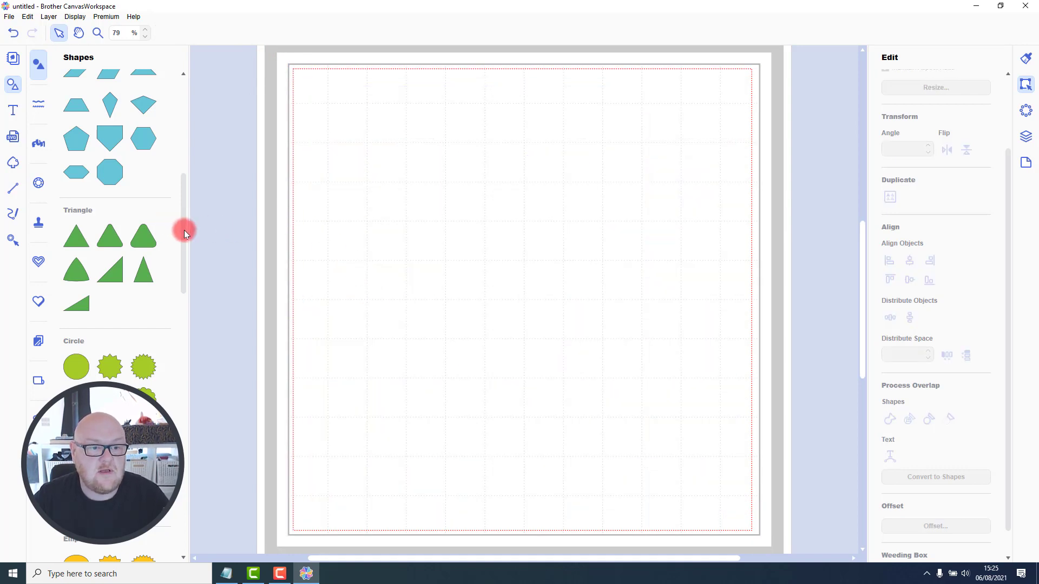
left_click_drag(184, 232, 183, 129)
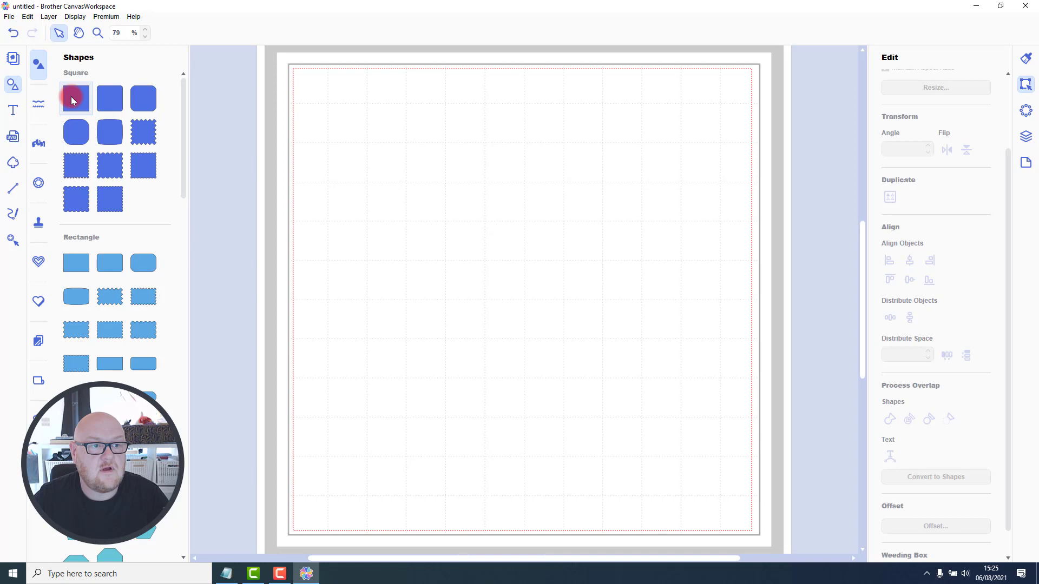
left_click_drag(105, 361, 421, 137)
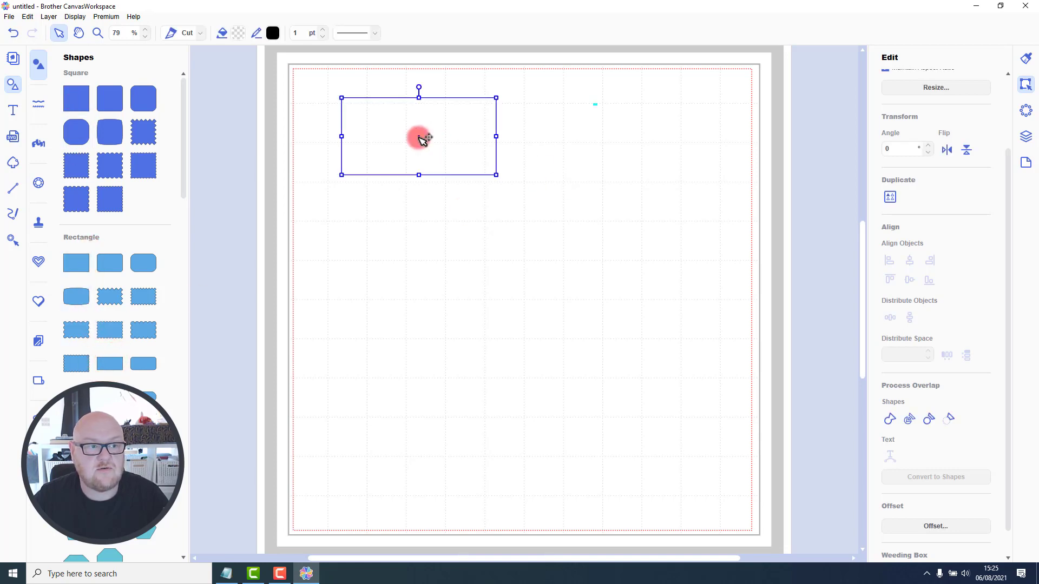
Add the Aunt word design from Words and shrink it to fit the rectangle
left_click(40, 144)
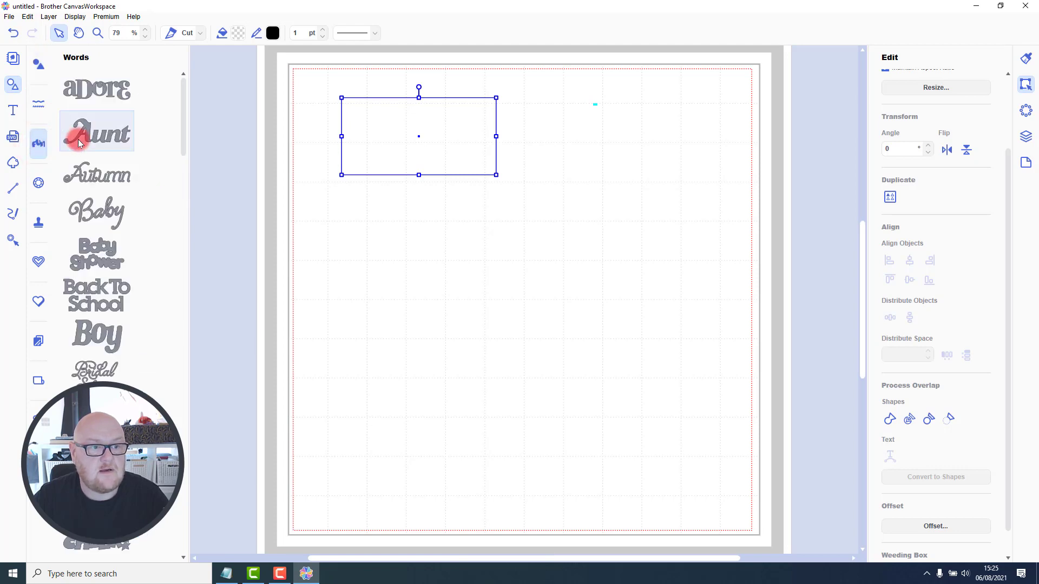
left_click_drag(79, 143, 409, 156)
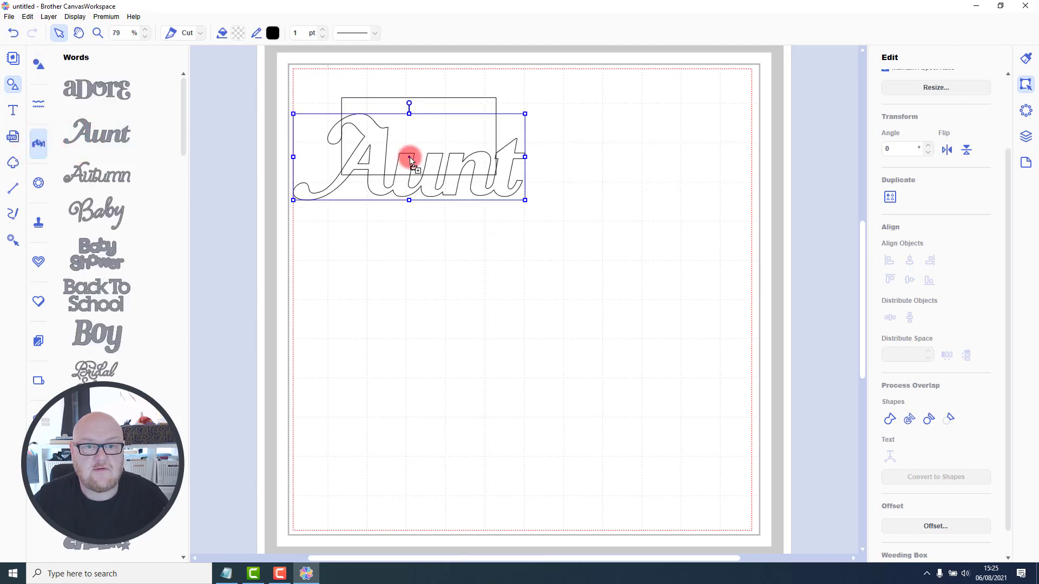
left_click_drag(523, 200, 331, 150)
left_click(420, 146)
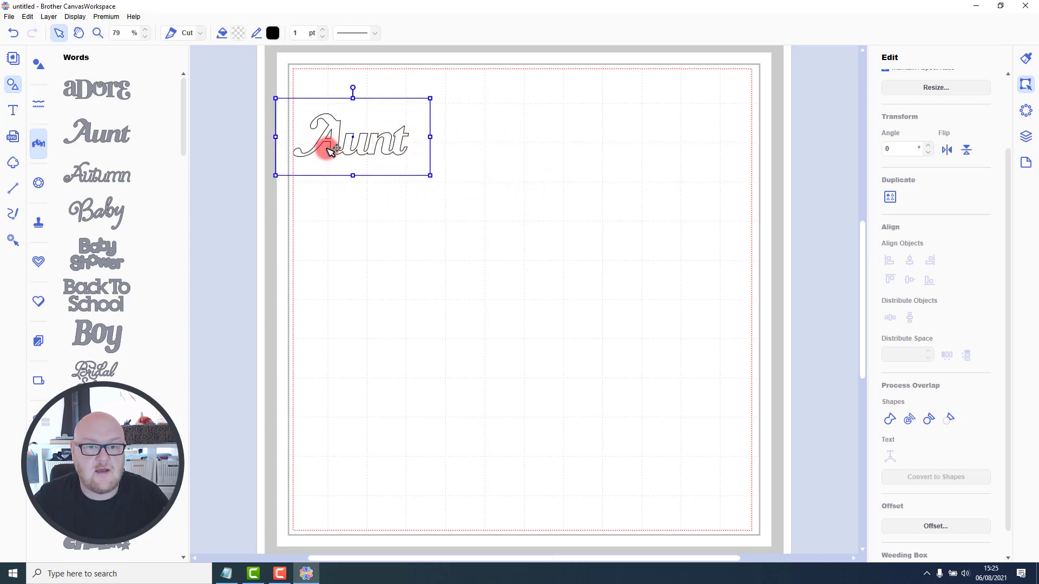
Fill the rectangle light pink
left_click(237, 33)
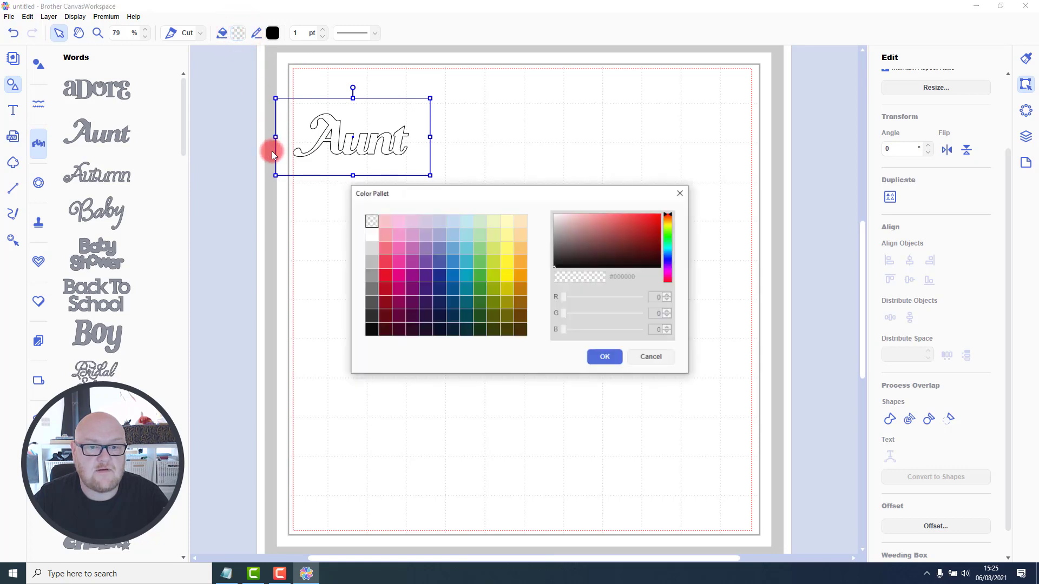
left_click(399, 221)
left_click(601, 361)
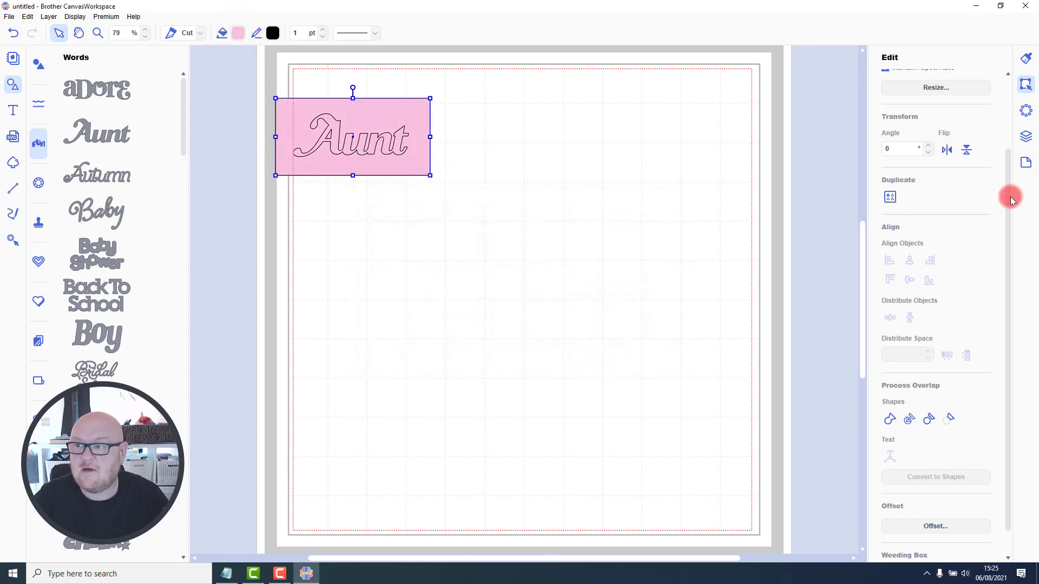
Fill the Aunt word layer dark plum #59044F and set it to Draw instead of Cut
left_click(1025, 136)
left_click(930, 80)
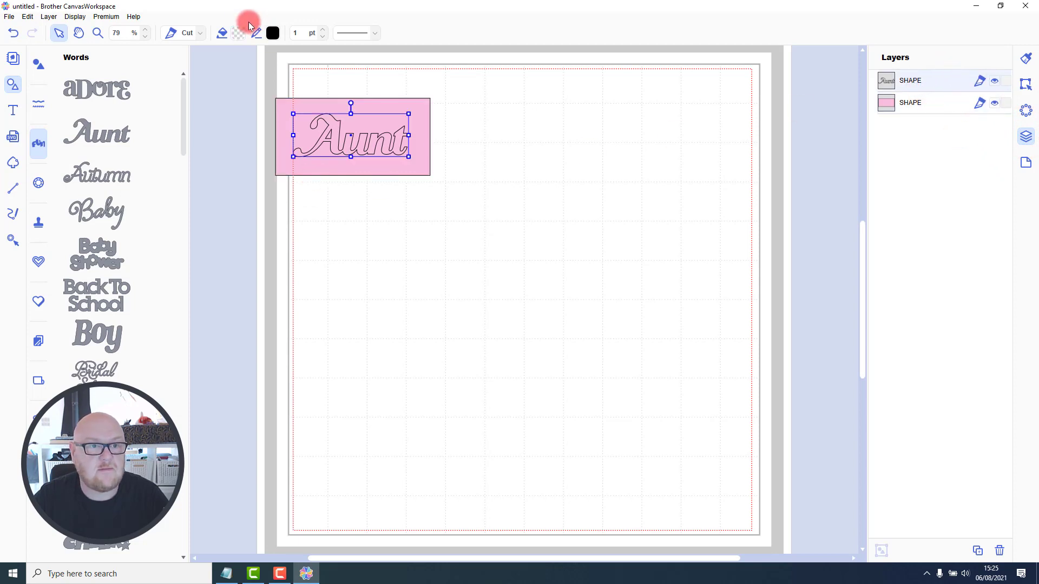
left_click(238, 36)
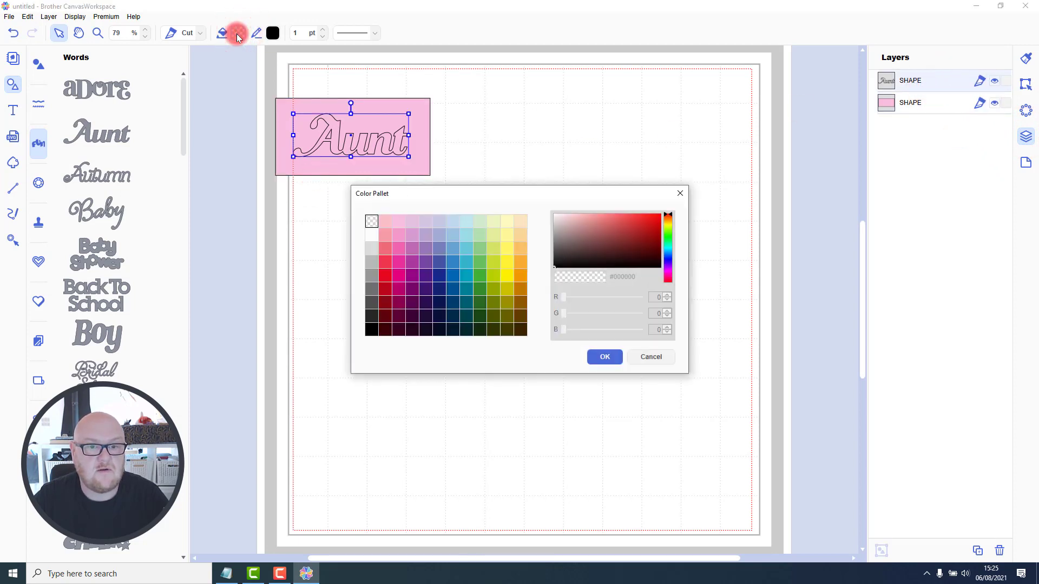
left_click(413, 302)
left_click(602, 356)
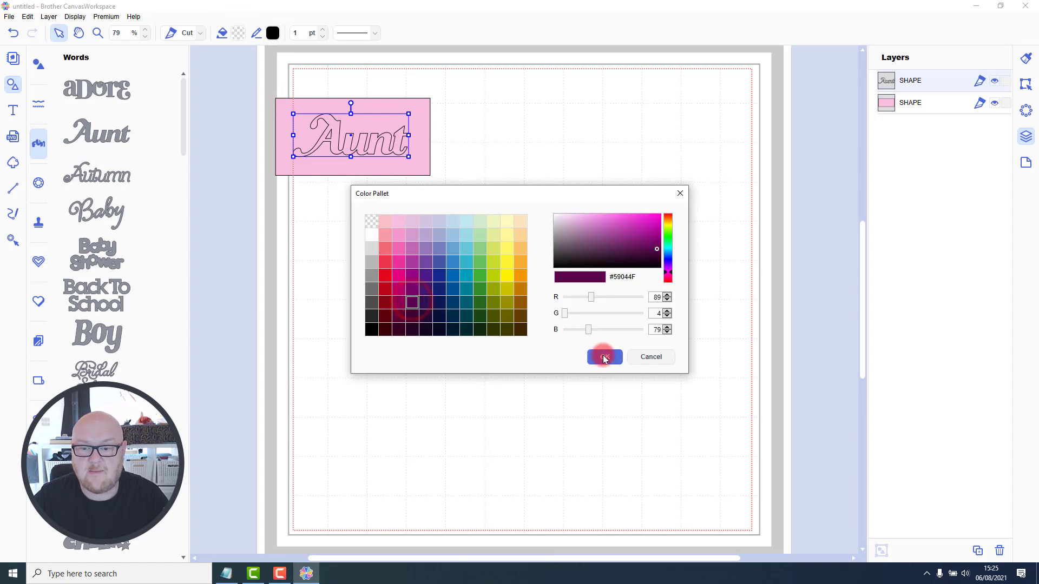
left_click(981, 82)
left_click(960, 100)
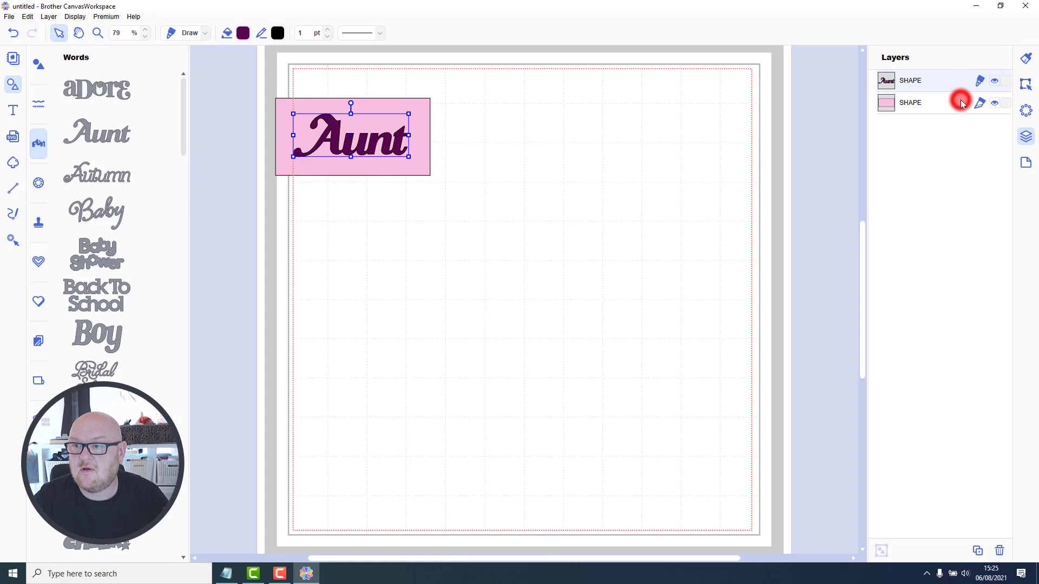
Group the word and rectangle and move the tag to the mat's top-left corner
key("ctrl+a")
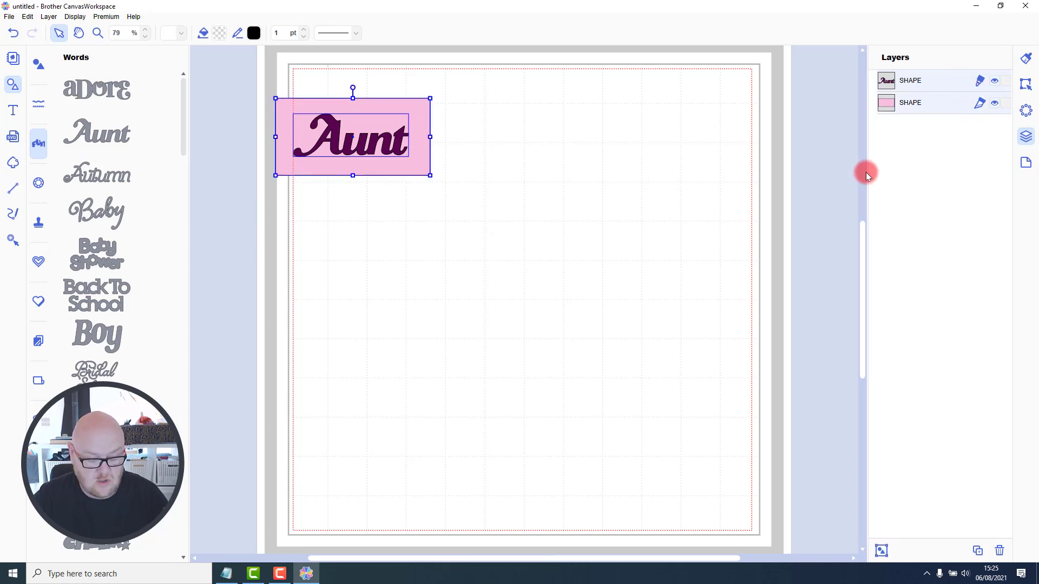
key("ctrl+g")
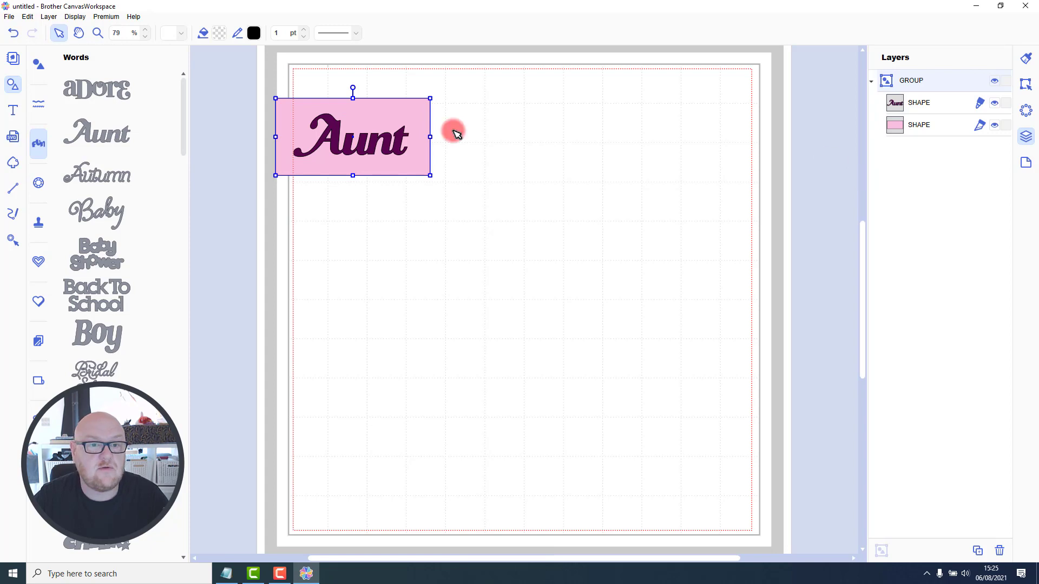
left_click_drag(395, 138, 417, 116)
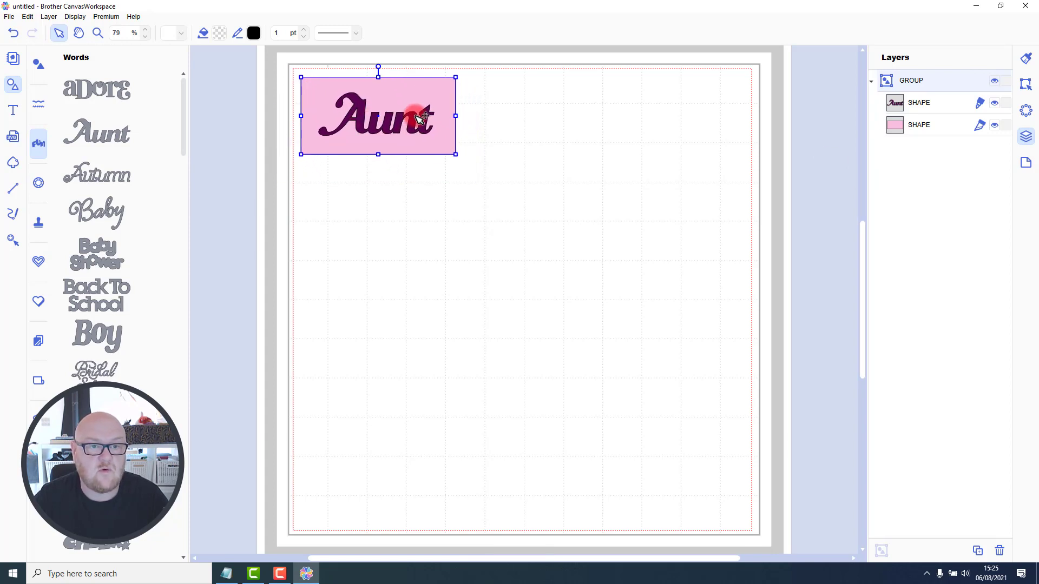
Duplicate the grouped Aunt tag into two columns of five with Fill Page, then deselect
left_click(1026, 84)
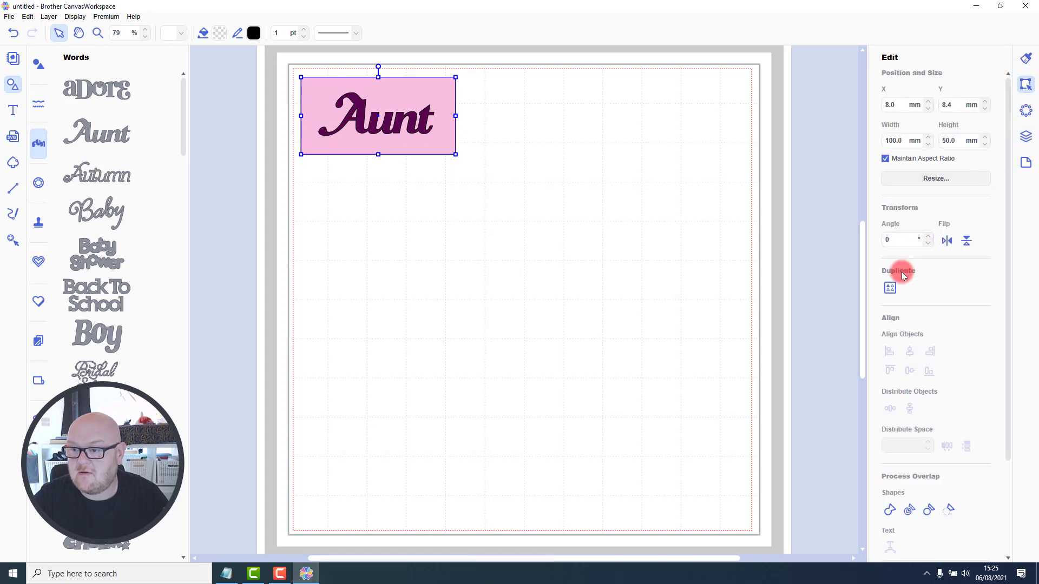
left_click(890, 288)
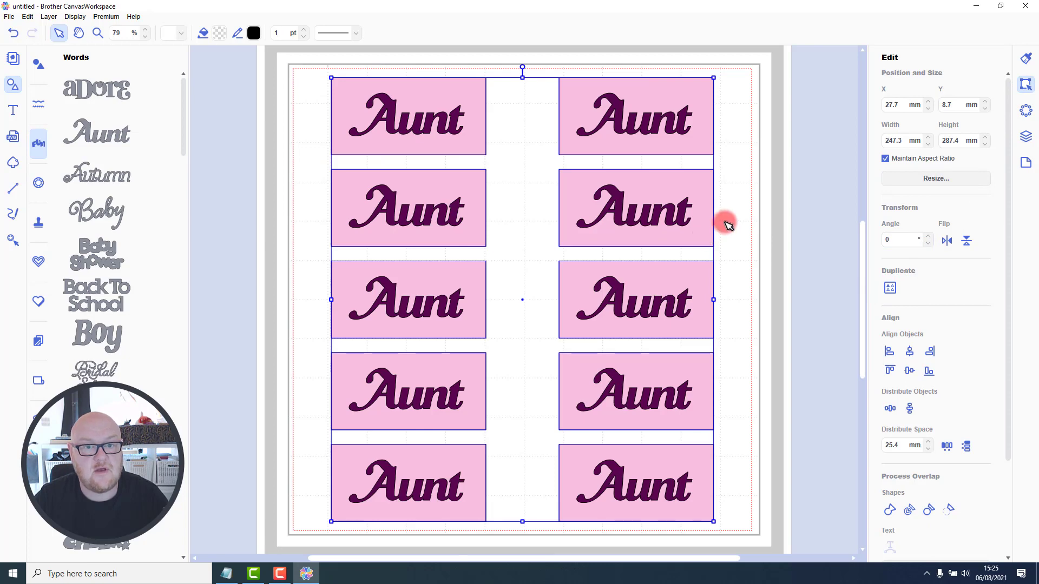
left_click(728, 224)
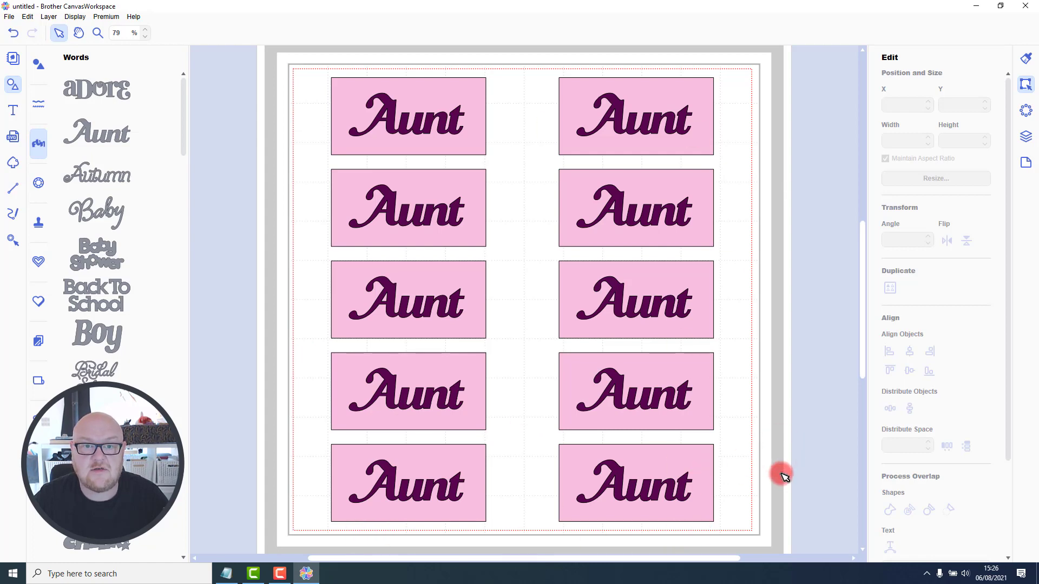
Delete the right-column labels and the lower four left-column labels, keeping one Aunt tag
left_click(765, 301)
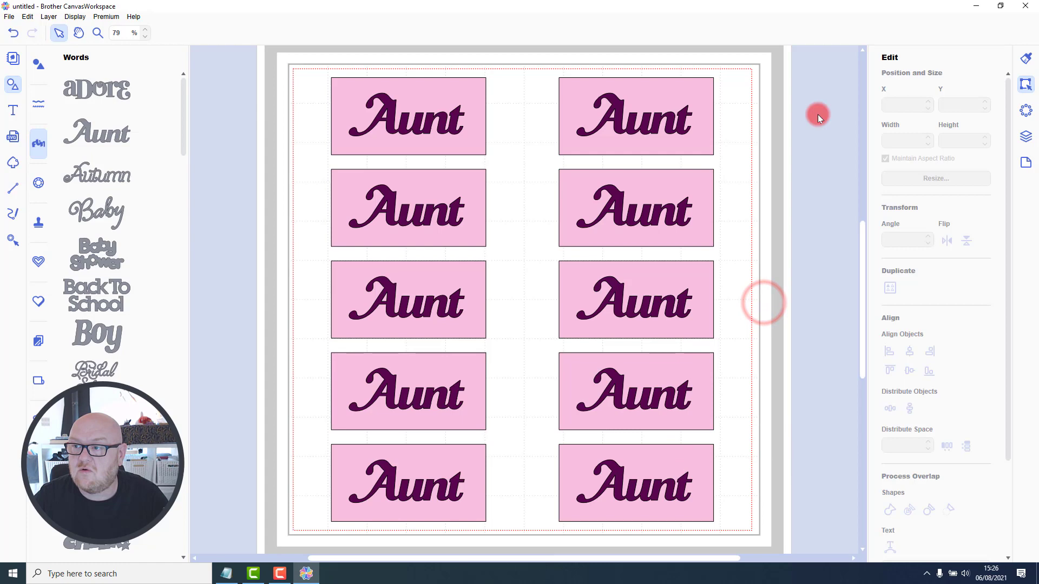
left_click_drag(542, 94, 739, 499)
key("Delete")
left_click_drag(521, 506, 453, 428)
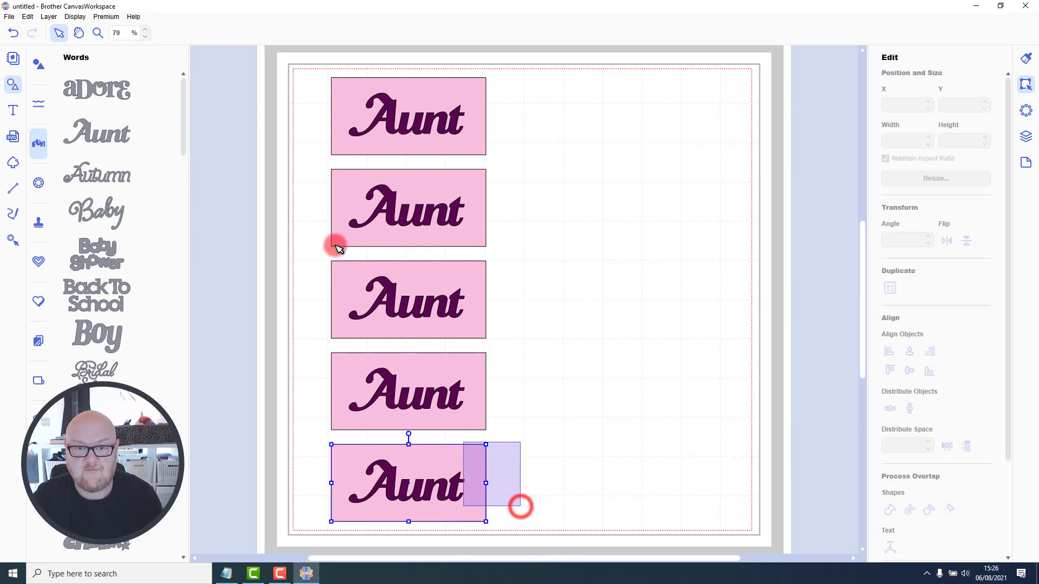
left_click_drag(329, 224, 326, 220)
key("Delete")
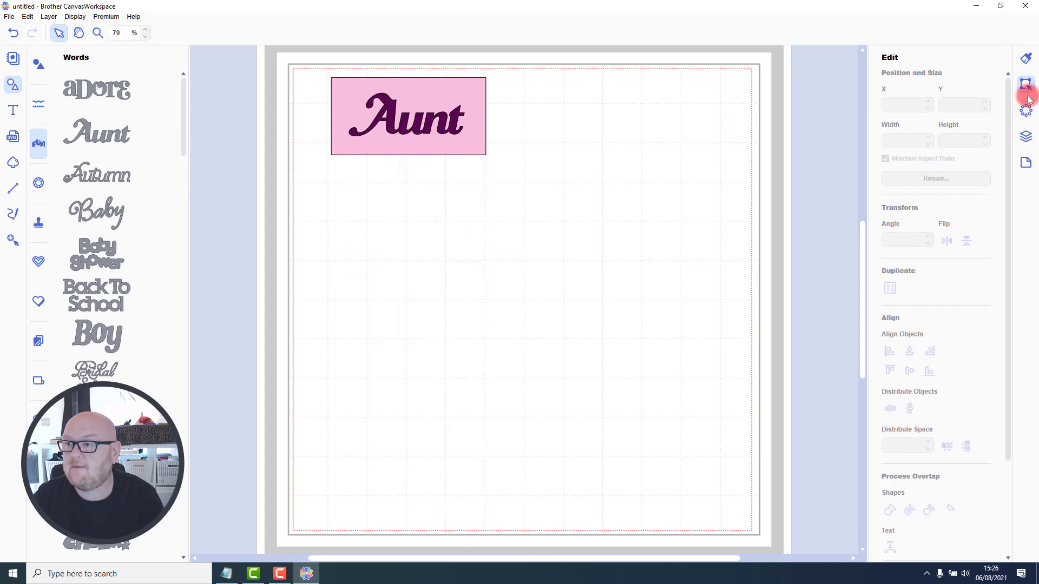
Set the artboard size to 12" x 24"
left_click(1027, 58)
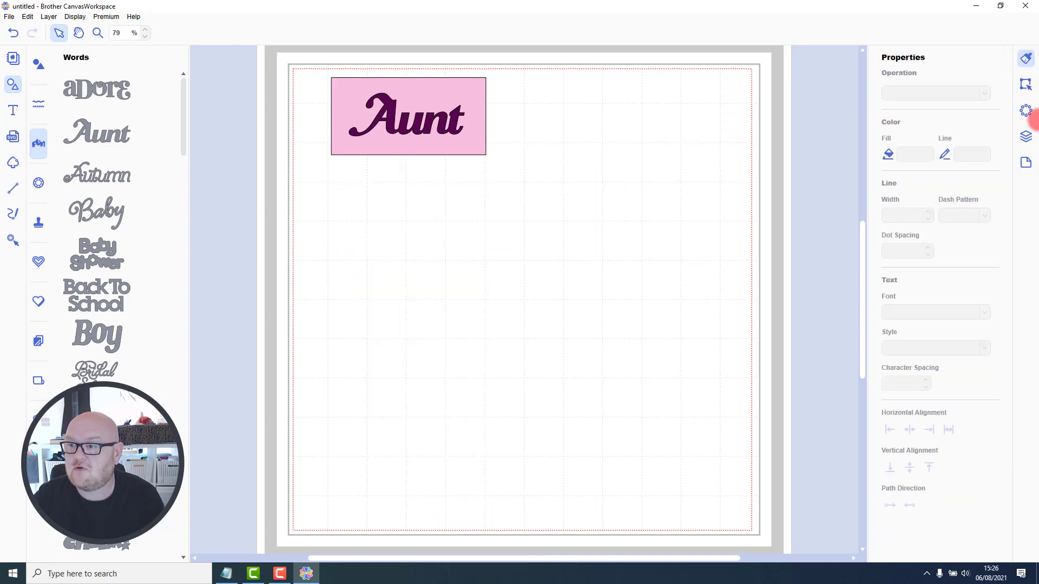
left_click(1025, 165)
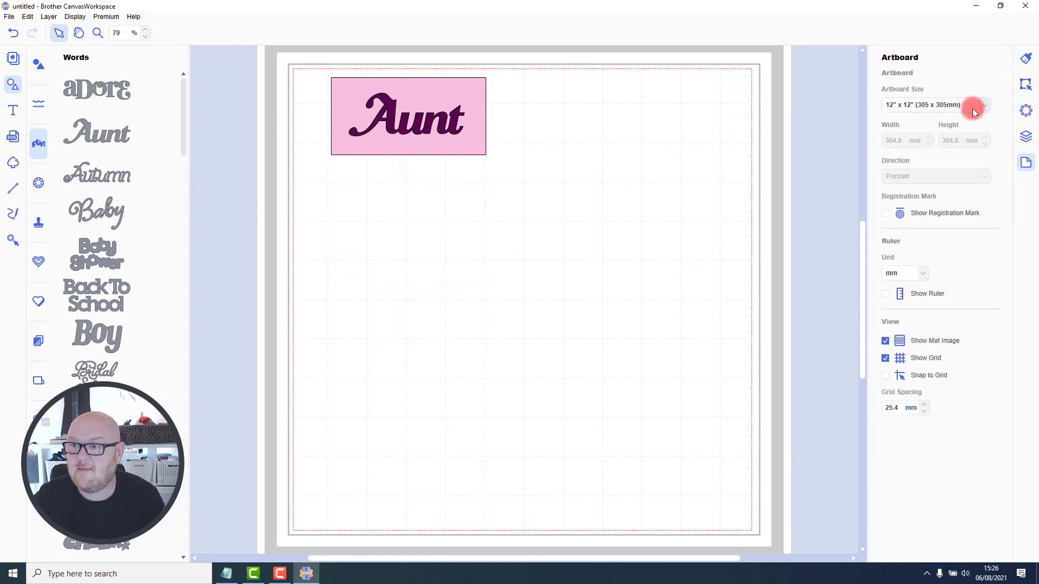
left_click(986, 108)
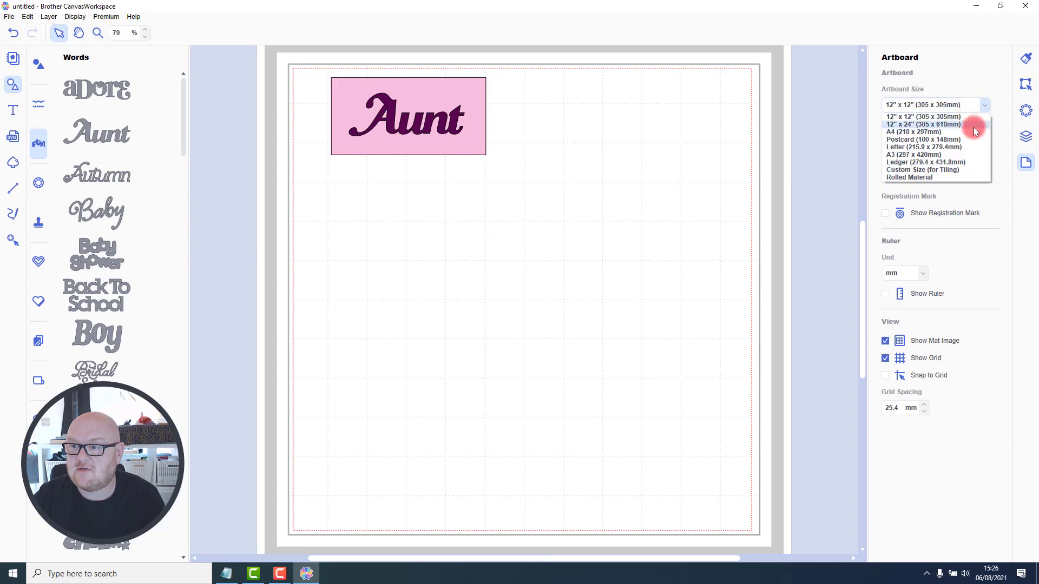
left_click(973, 128)
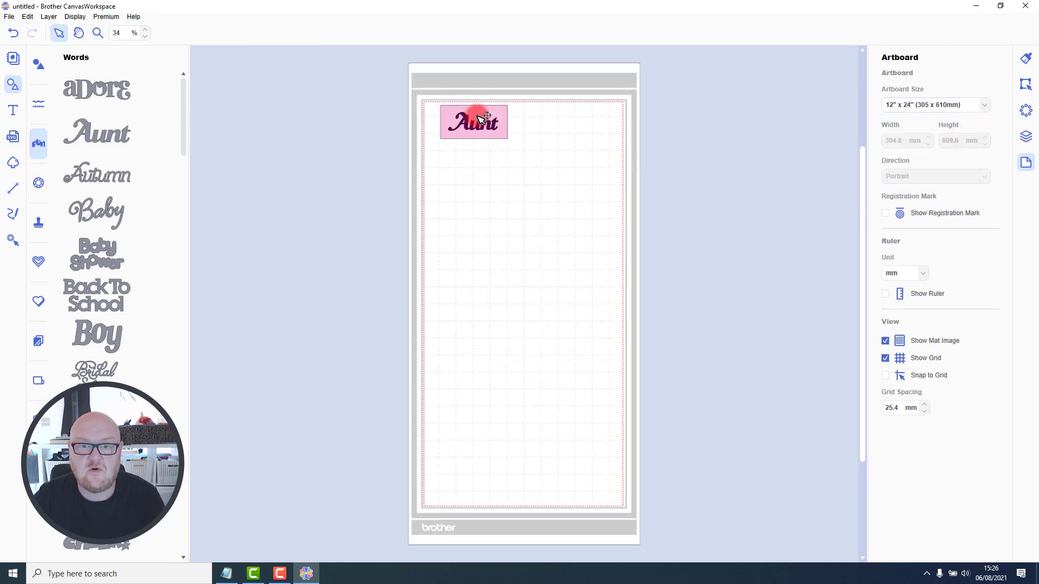
Nudge the remaining tag left and duplicate it into twenty tags in two columns of ten
left_click_drag(476, 120, 464, 120)
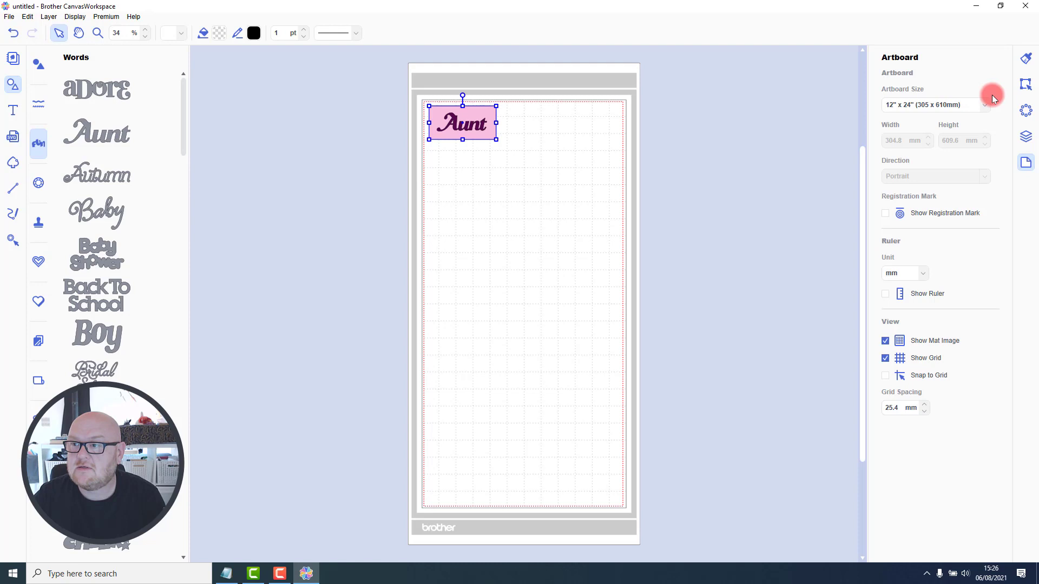
left_click(1025, 84)
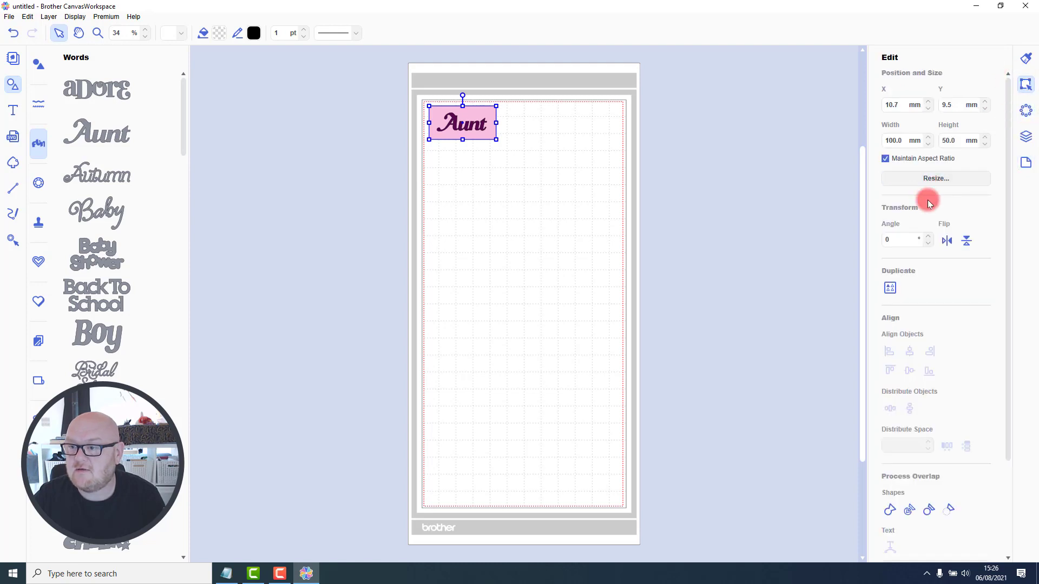
left_click(890, 287)
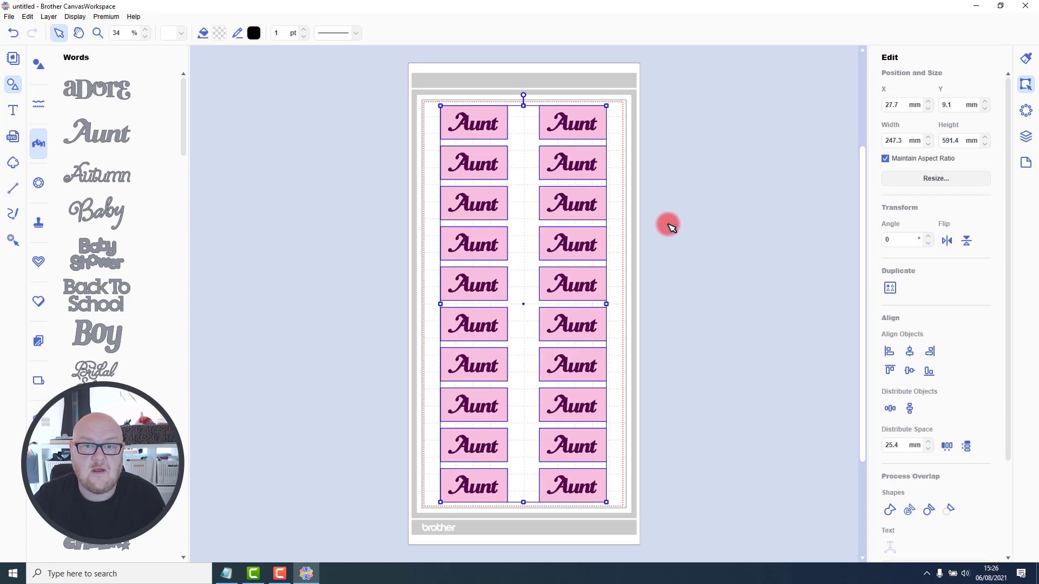
Delete all twenty Aunt label copies from the mat
key("Delete")
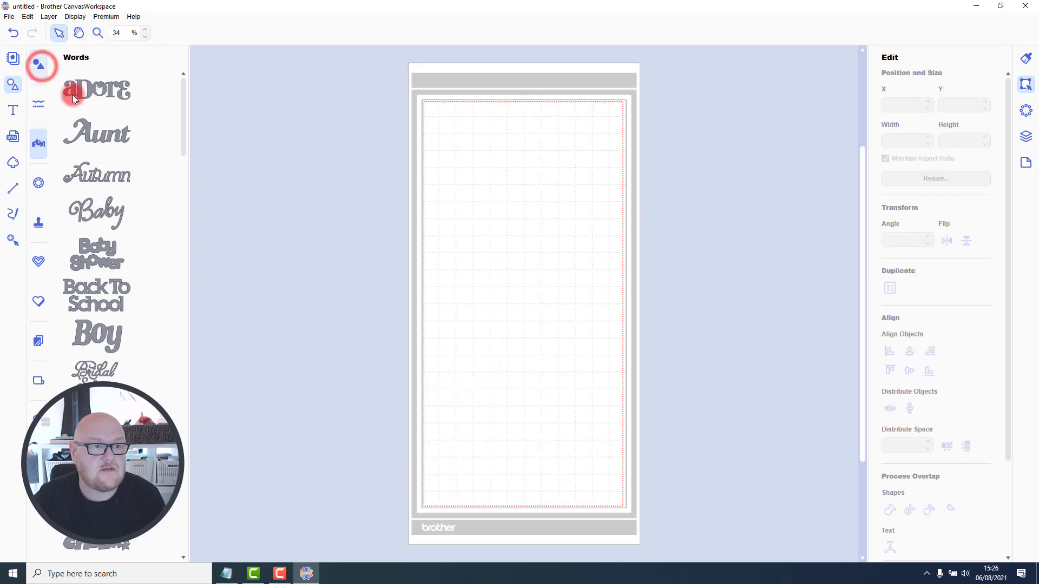
left_click_drag(74, 96, 95, 103)
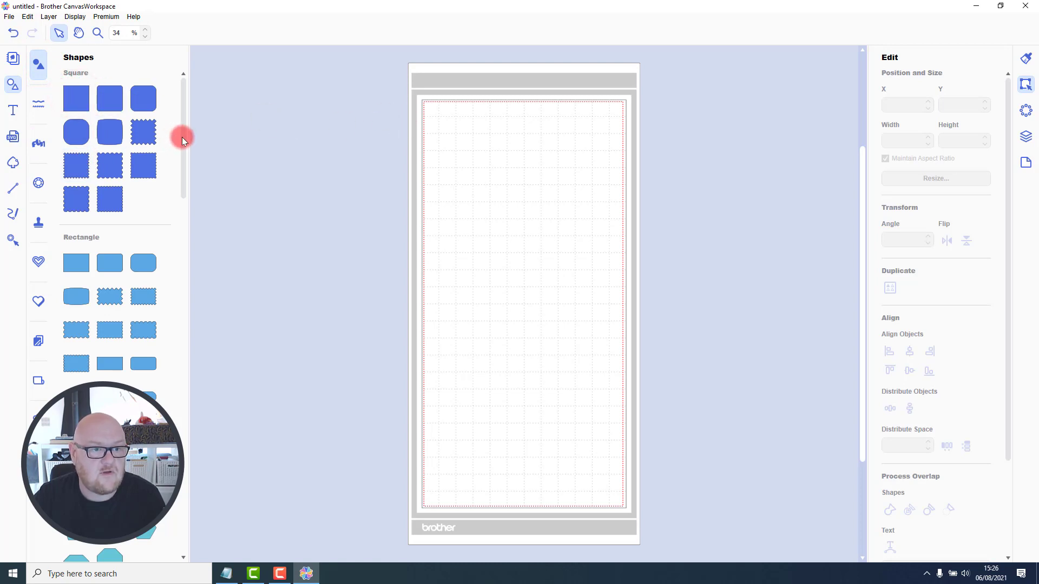
left_click_drag(181, 138, 191, 499)
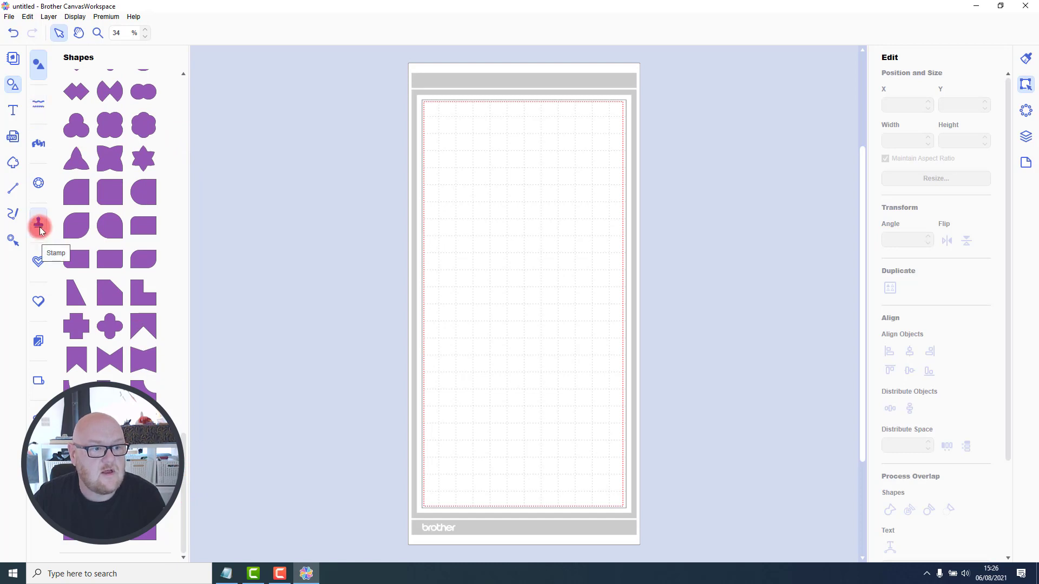
Place a dark-green leafy border at the mat's top-left, shrunk to 49.8 x 6.8 mm
left_click(40, 105)
left_click_drag(183, 235, 171, 375)
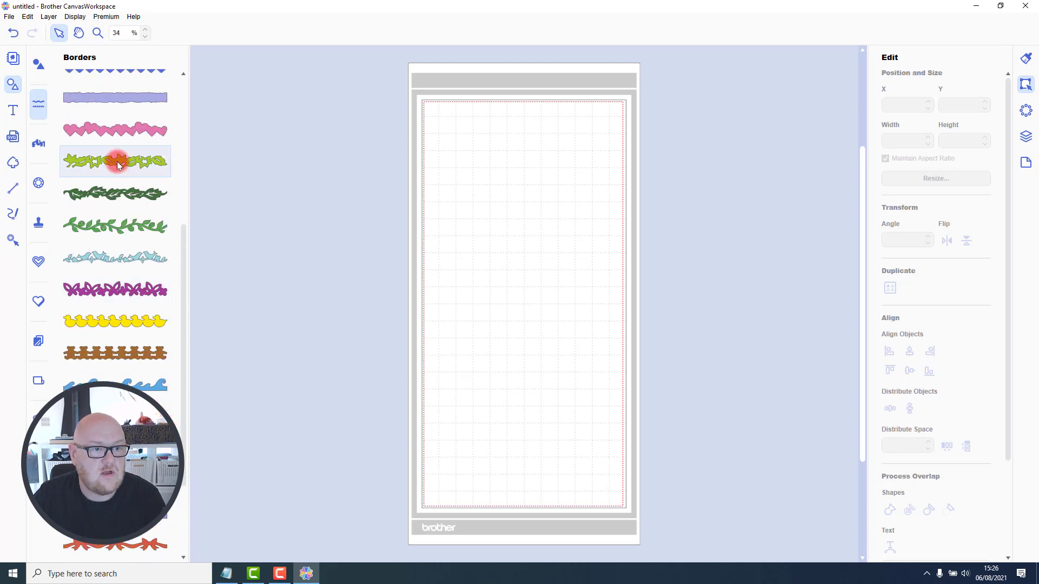
left_click_drag(135, 193, 484, 139)
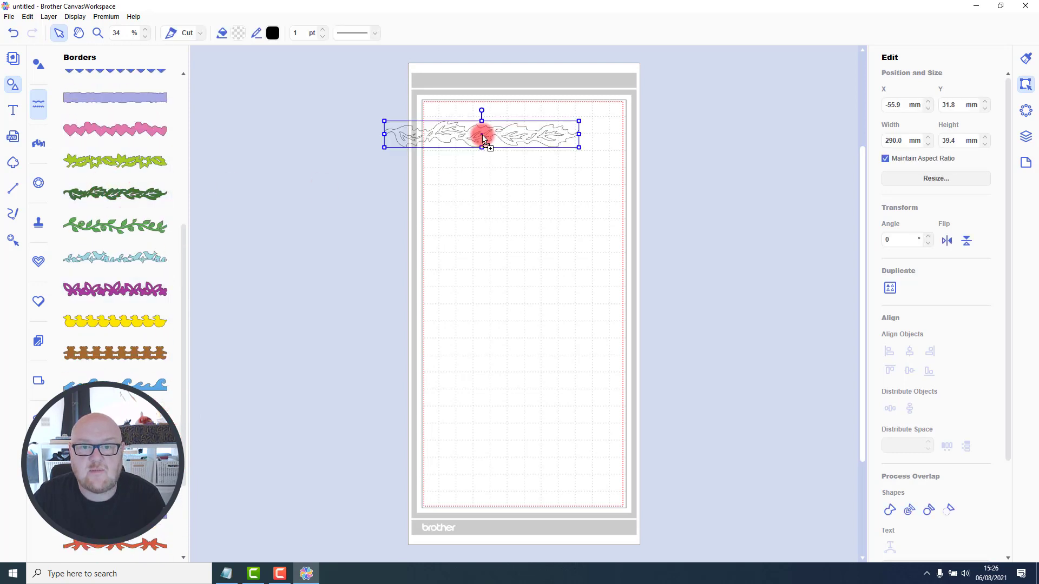
left_click_drag(579, 147, 449, 107)
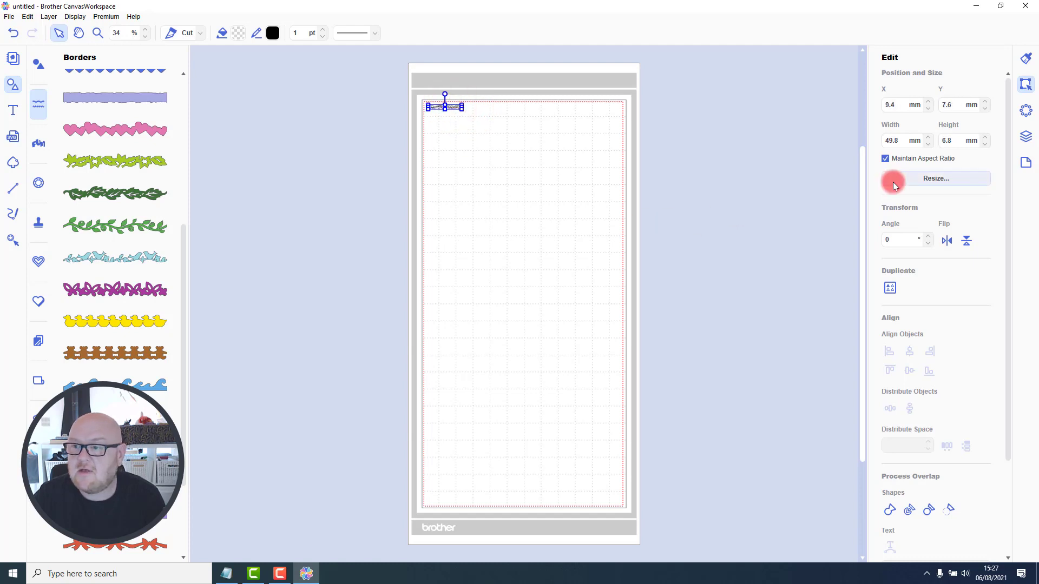
Duplicate the leafy border into a grid filling the mat, then delete every copy
left_click(896, 291)
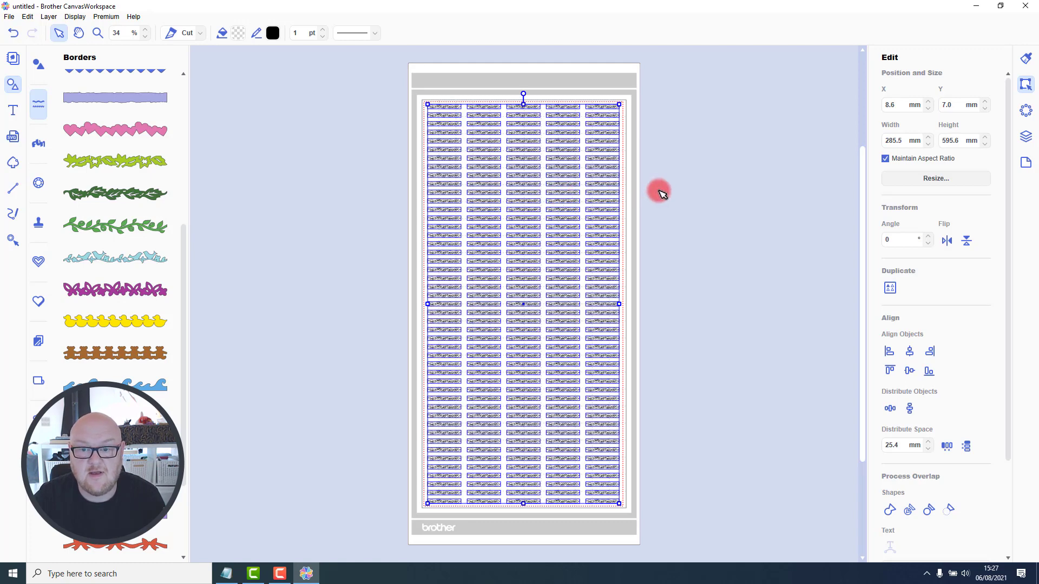
left_click(661, 193)
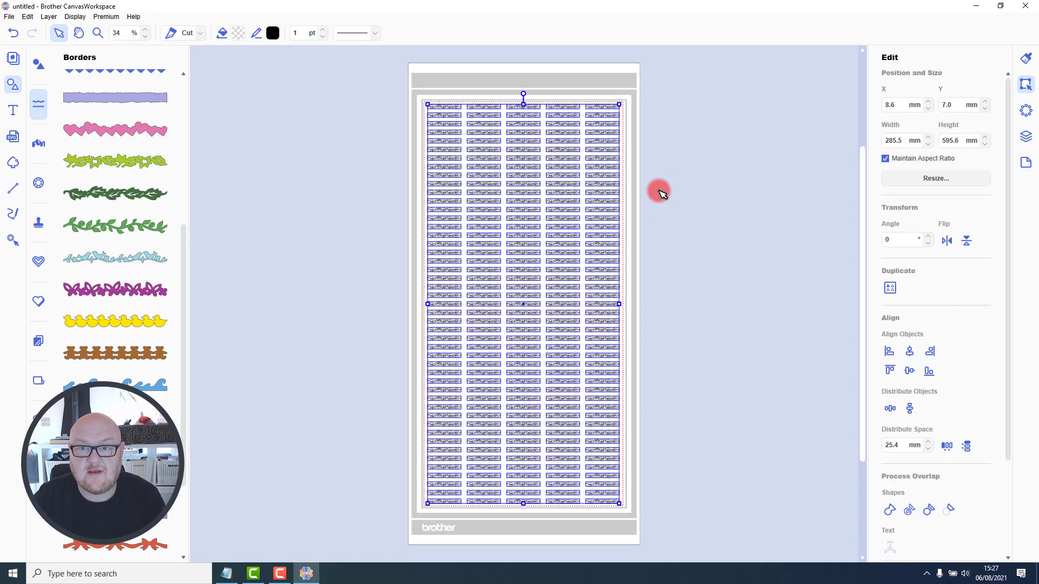
left_click(661, 193)
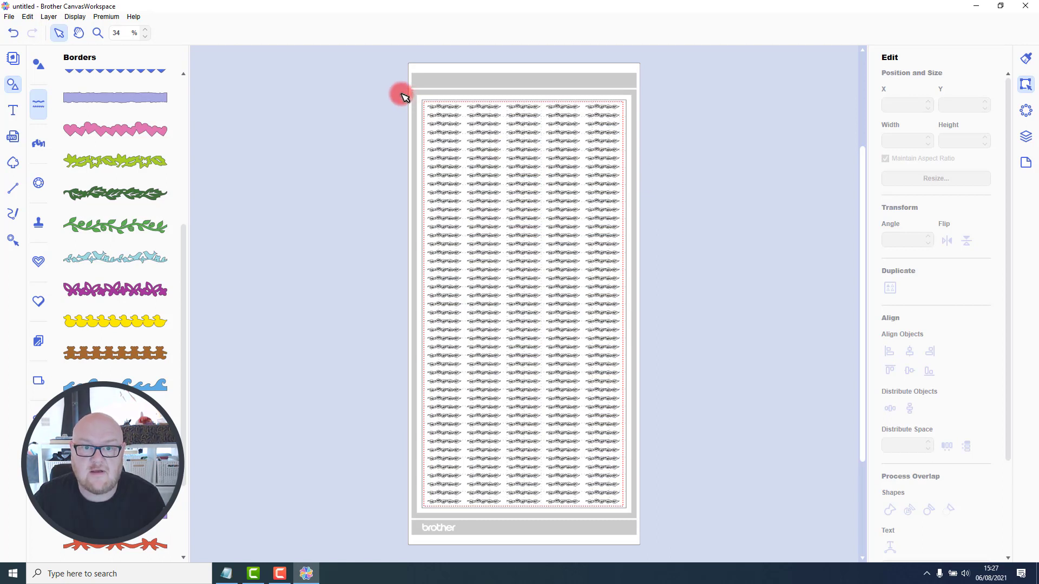
left_click_drag(399, 92, 640, 525)
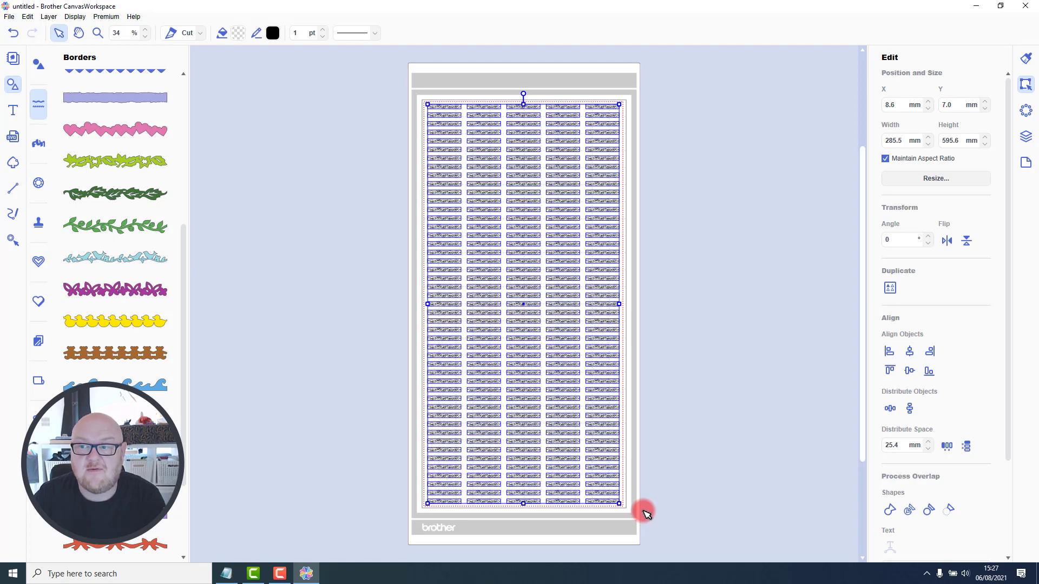
key("Delete")
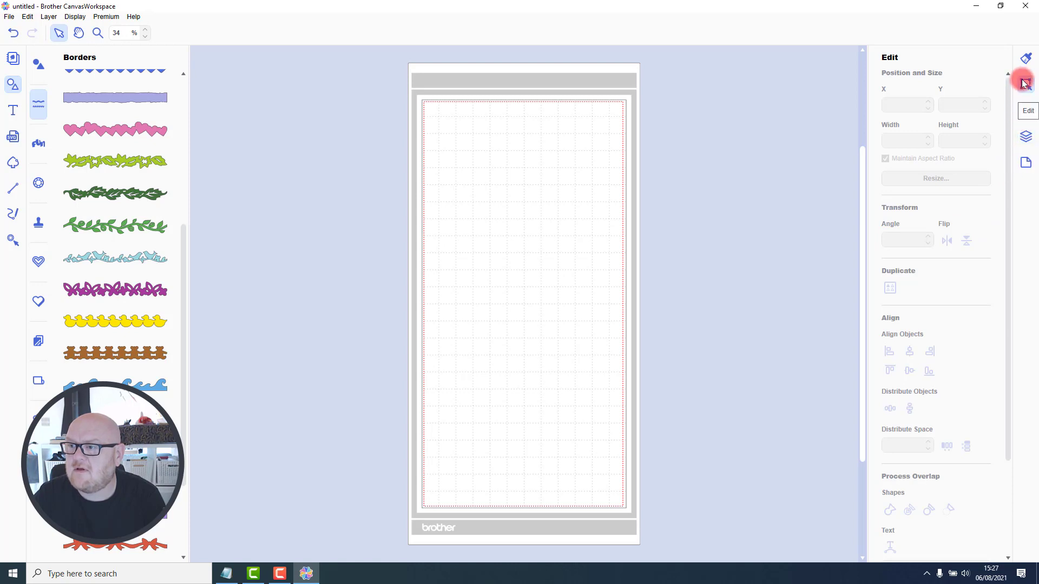
Set the mat size back to 12" x 12"
left_click(1026, 60)
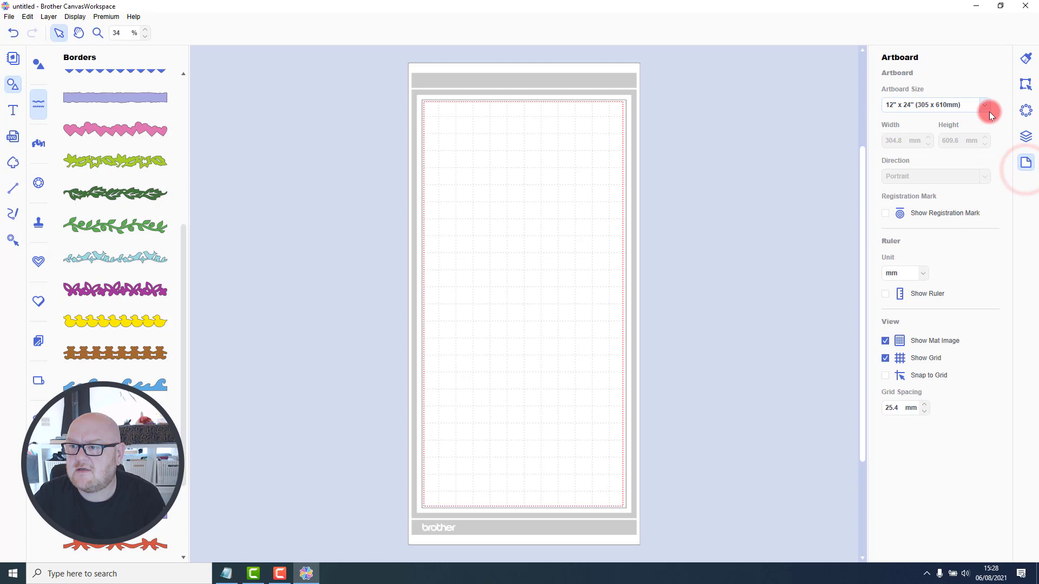
left_click(989, 111)
left_click(968, 118)
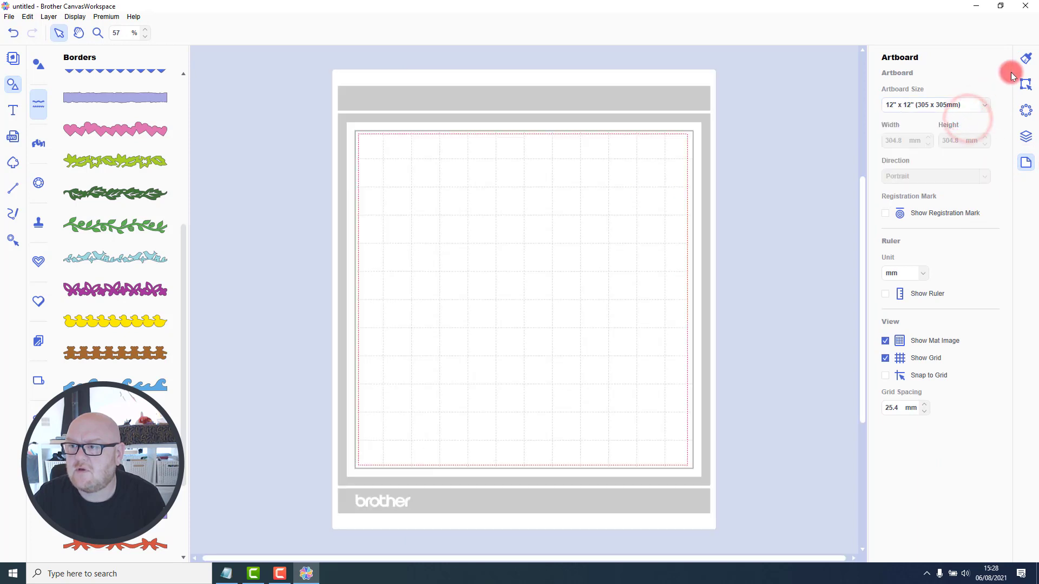
left_click(1026, 82)
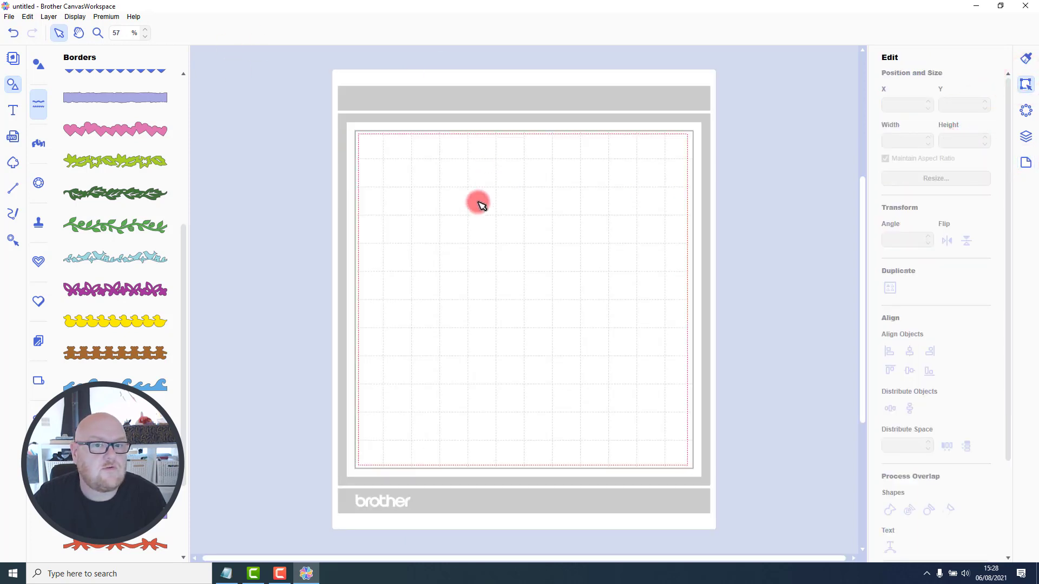
Place a 100 mm square and a 100 mm circle overlapping its lower-right corner
left_click_drag(181, 250, 186, 78)
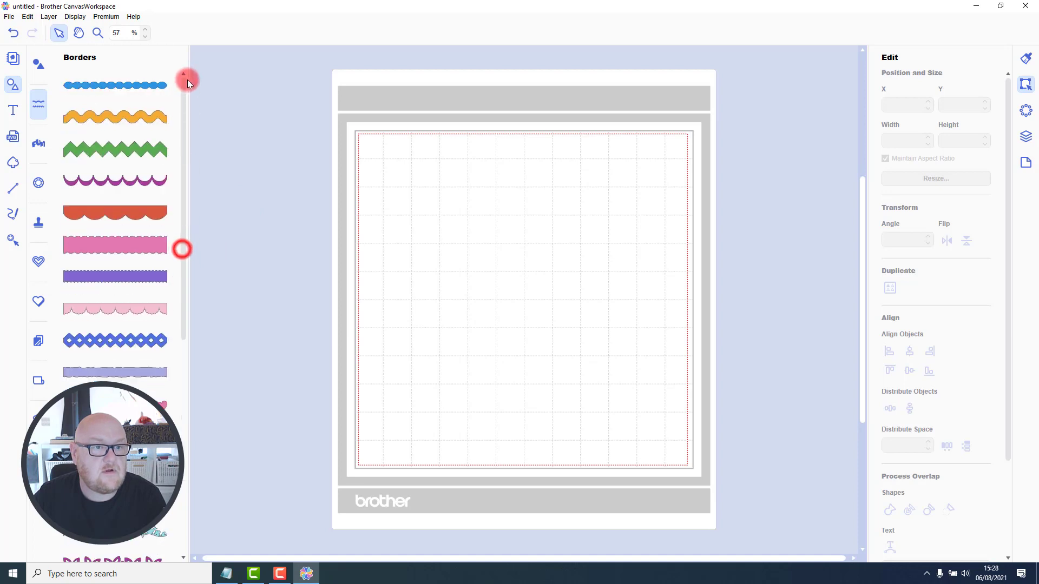
left_click(33, 68)
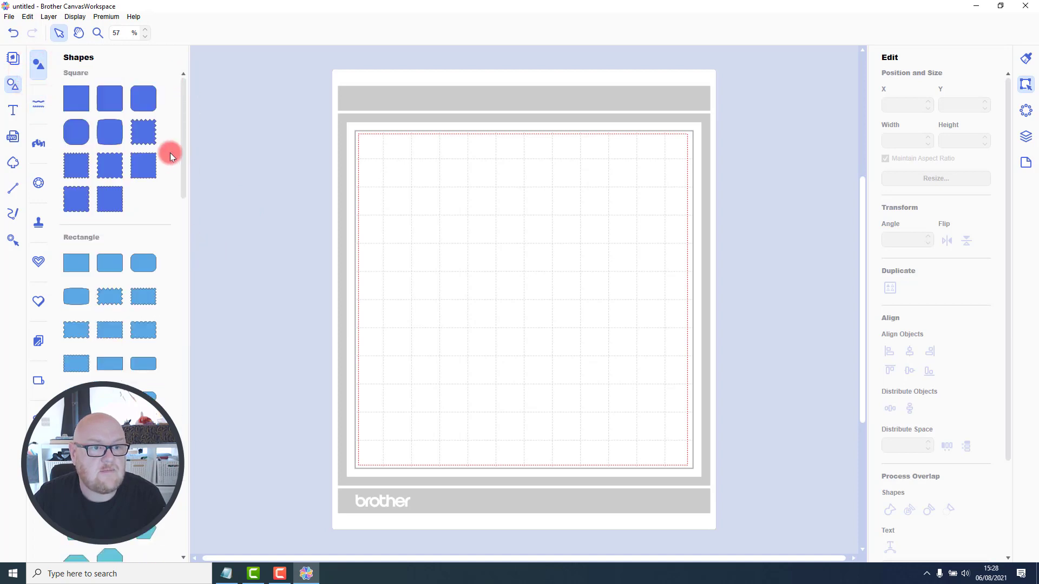
left_click_drag(83, 102, 430, 186)
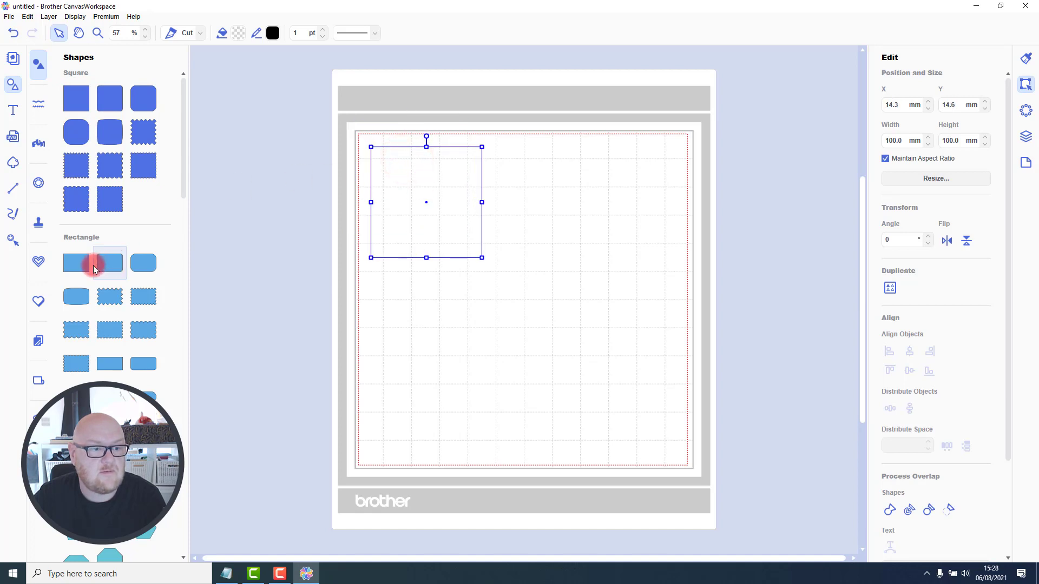
scroll(94, 271, "down", 4)
scroll(93, 303, "down", 4)
left_click_drag(82, 332, 484, 250)
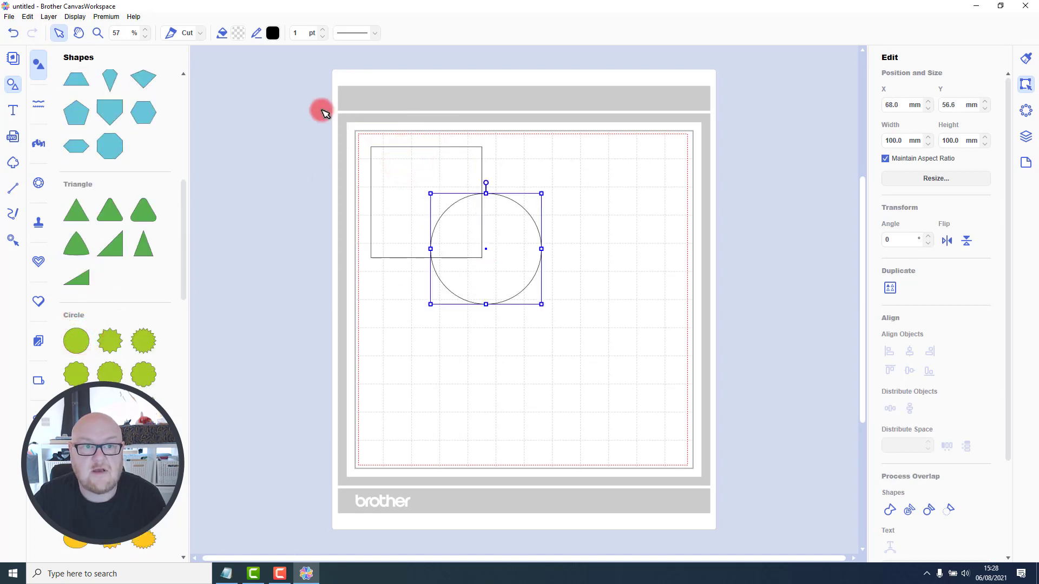
Fill the circle red and the square yellow-green (#D4E466)
left_click(240, 33)
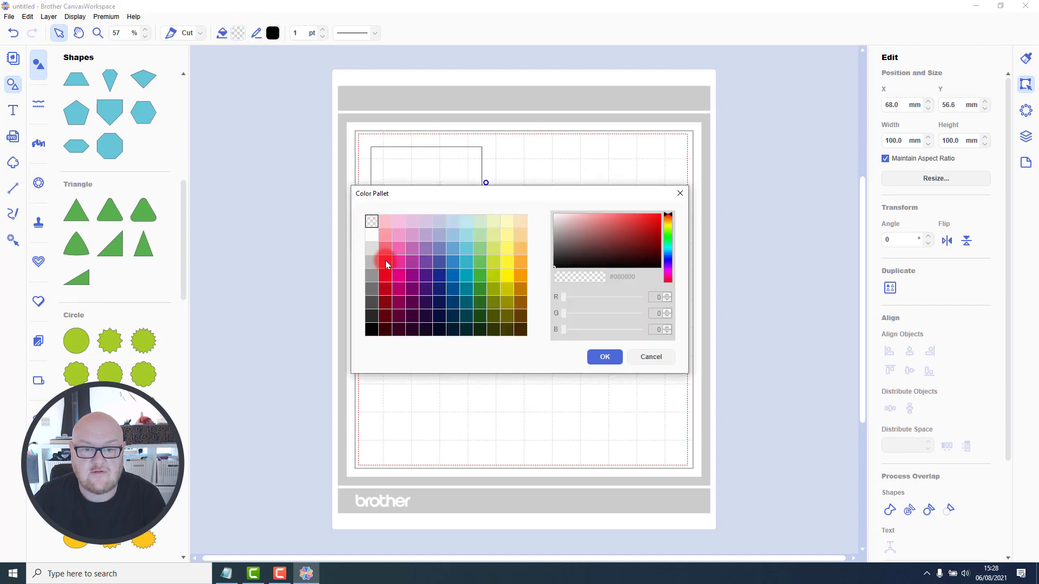
left_click(388, 264)
left_click(604, 357)
left_click(437, 178)
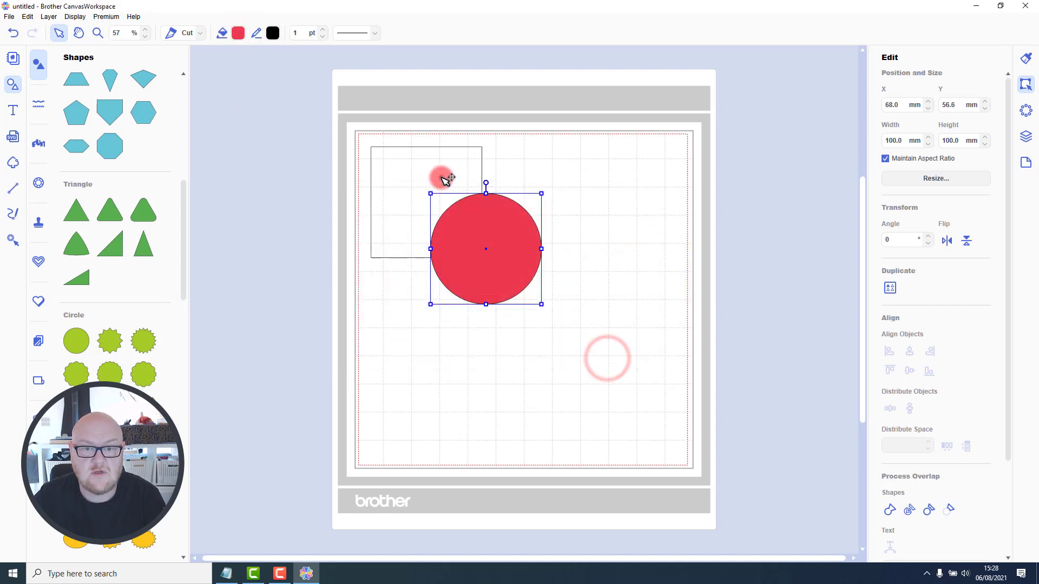
left_click(237, 33)
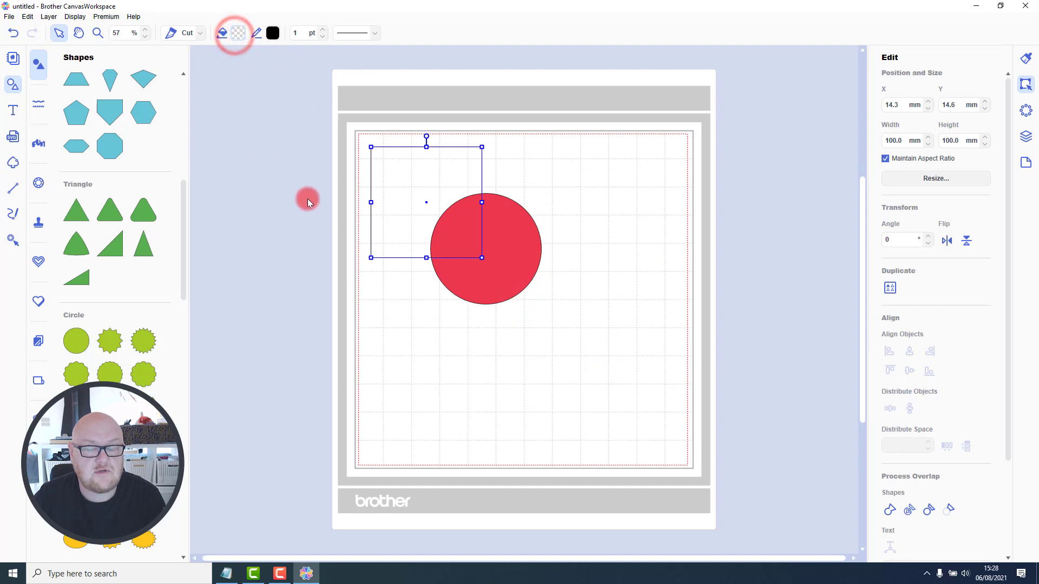
left_click(493, 249)
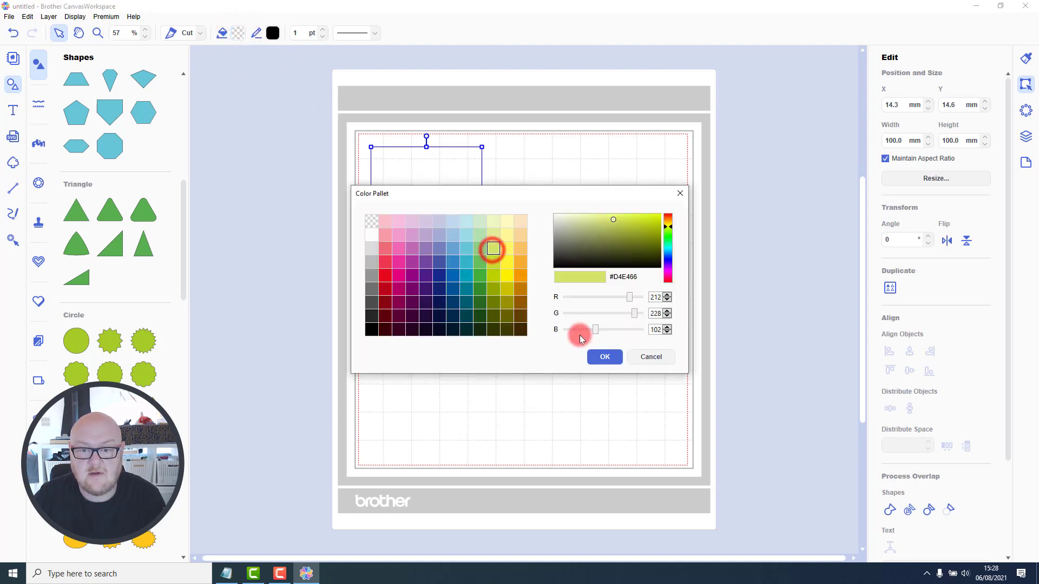
left_click(604, 357)
Scale the pair to 120.8 x 111.6 mm and duplicate it into a 2×2 grid
left_click_drag(613, 331, 331, 185)
left_click_drag(541, 304, 494, 254)
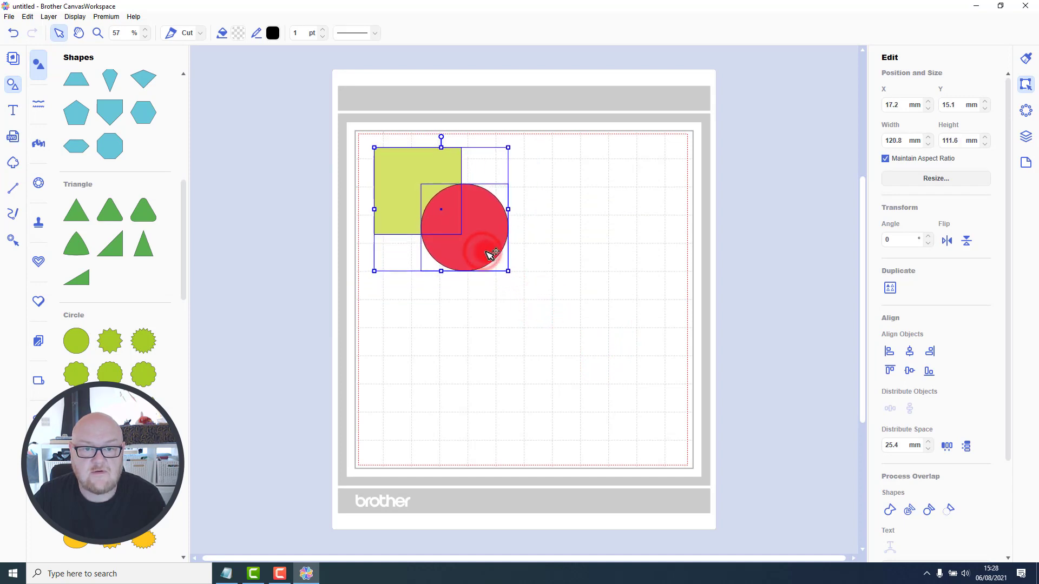
left_click(890, 288)
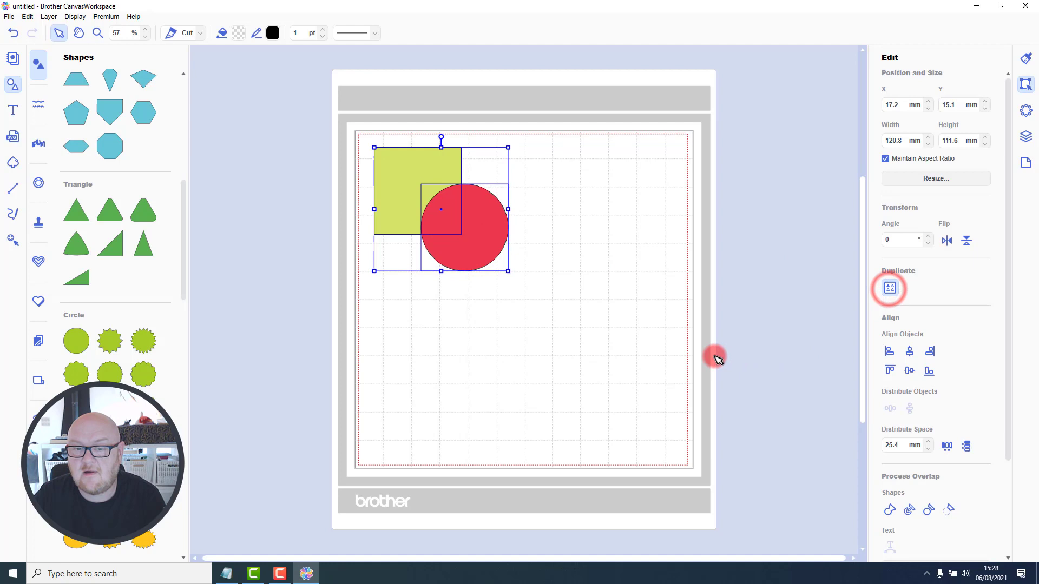
Weld the top-left square and circle into one shape
left_click(705, 340)
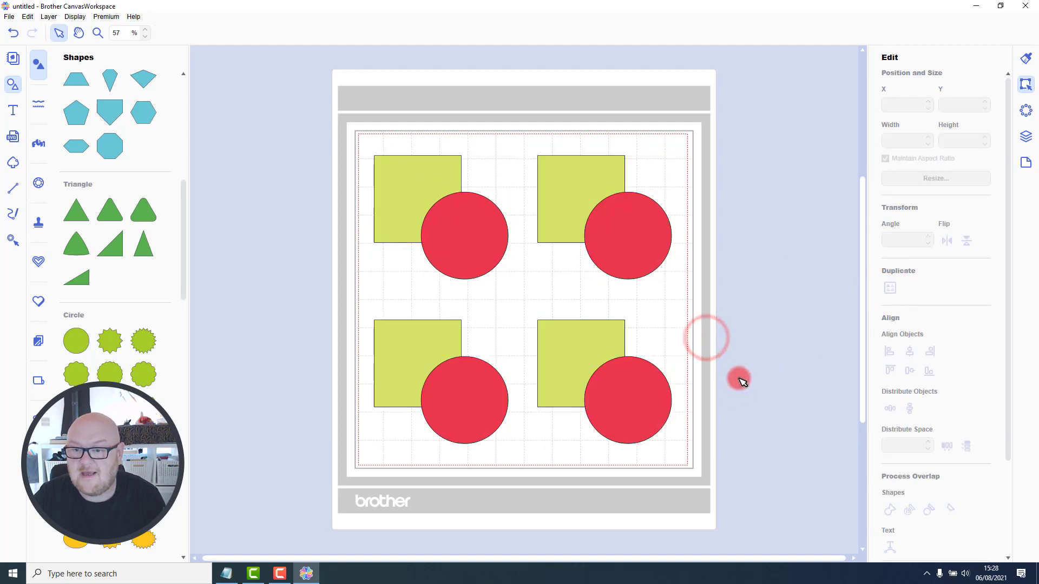
left_click_drag(336, 179, 433, 247)
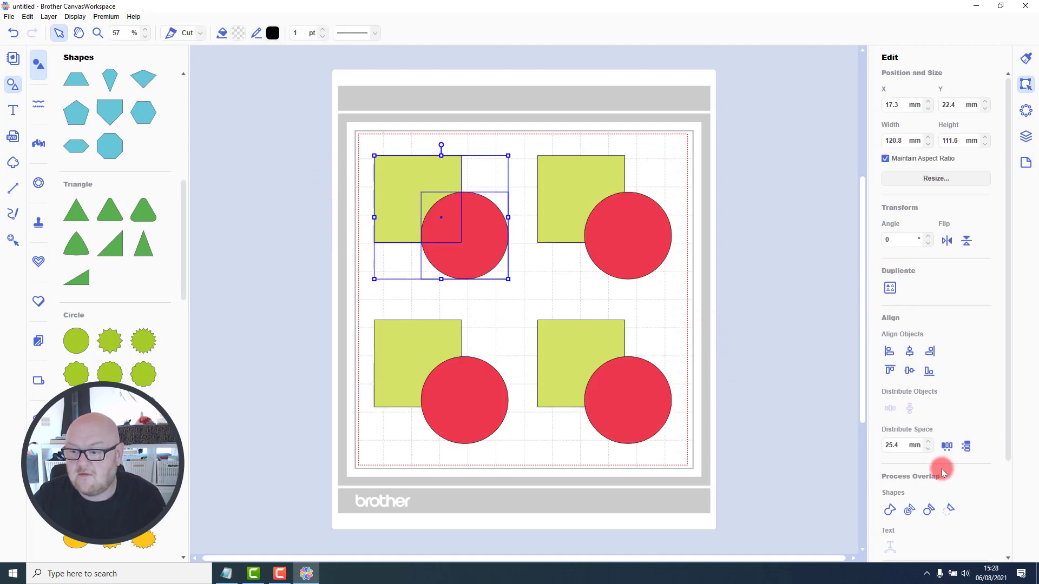
left_click_drag(1007, 415, 1005, 482)
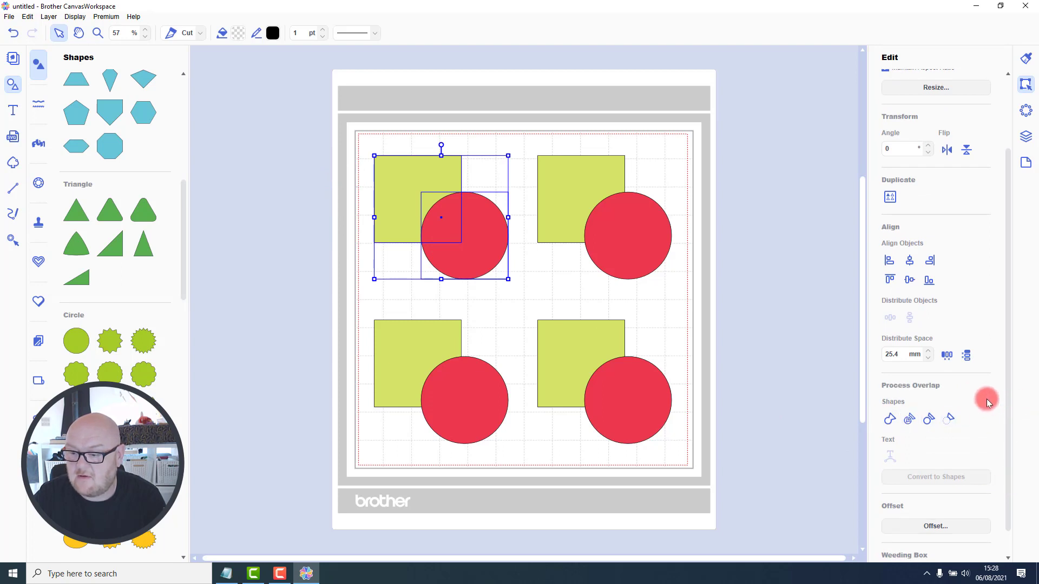
left_click(890, 419)
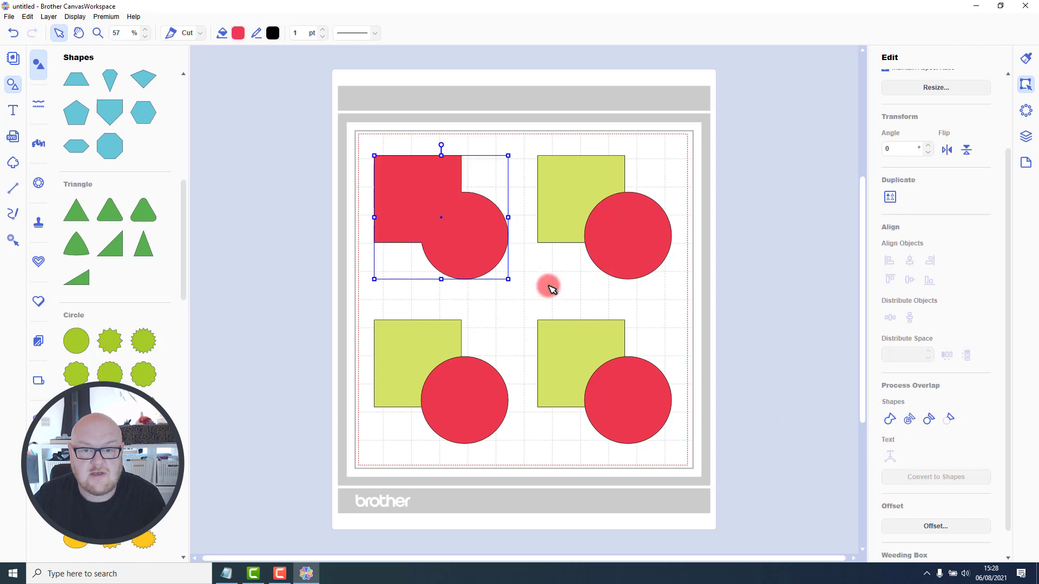
Divide the top-right pair along their overlap and pull the pieces apart
left_click_drag(572, 137, 661, 250)
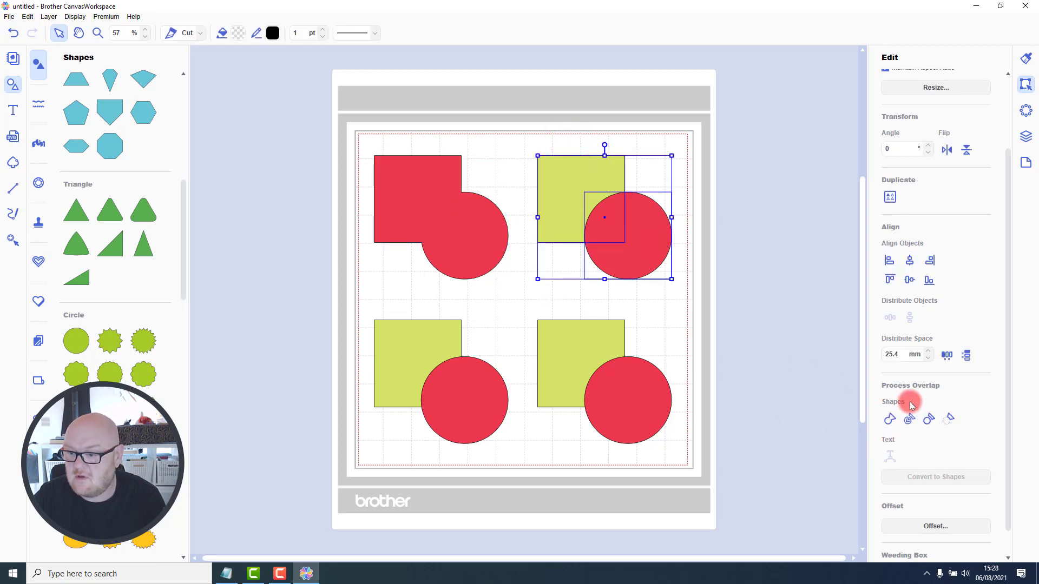
left_click(909, 419)
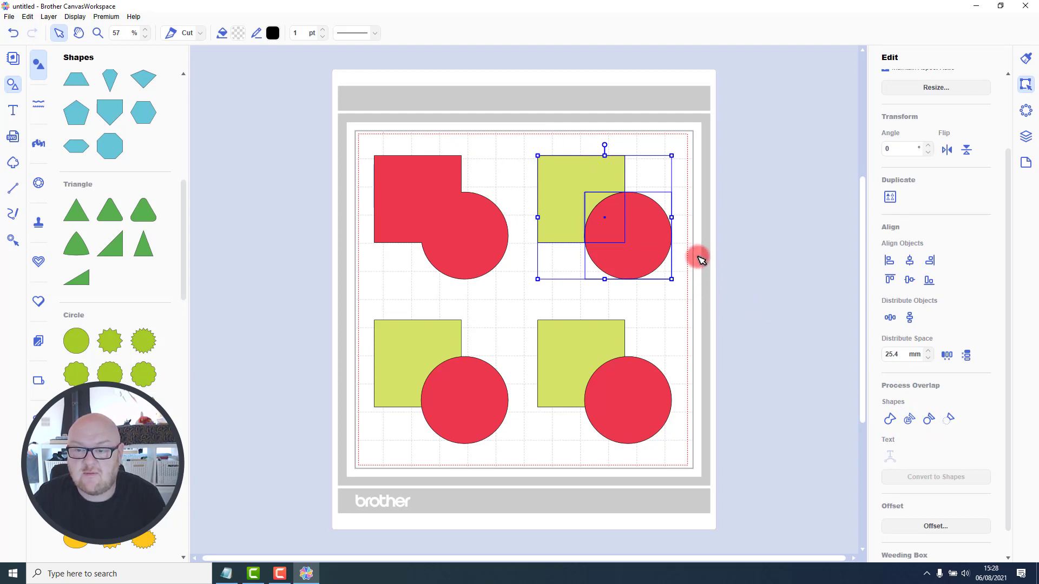
left_click(712, 288)
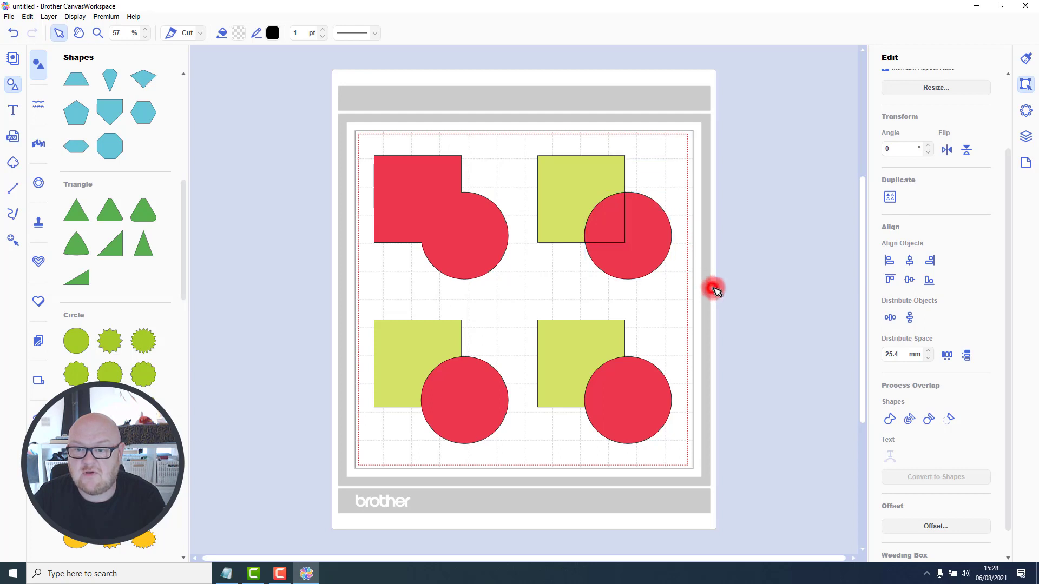
left_click_drag(660, 263, 671, 274)
left_click_drag(582, 204, 574, 193)
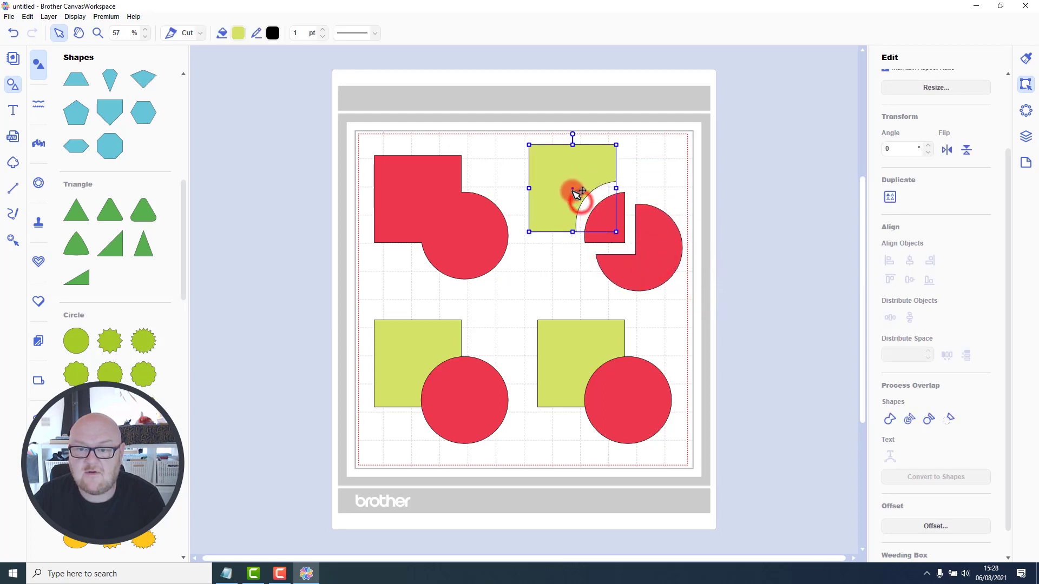
Trim the circle's shape out of the lower-left square and move the square to show the notch
left_click_drag(321, 303, 510, 445)
left_click(924, 426)
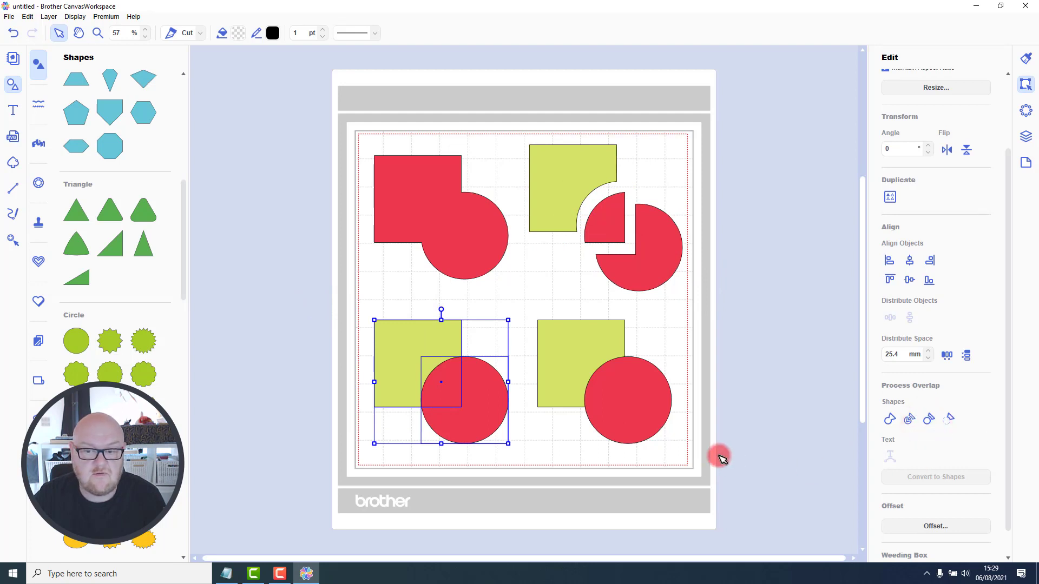
left_click(340, 349)
left_click(389, 339)
left_click_drag(390, 339, 373, 324)
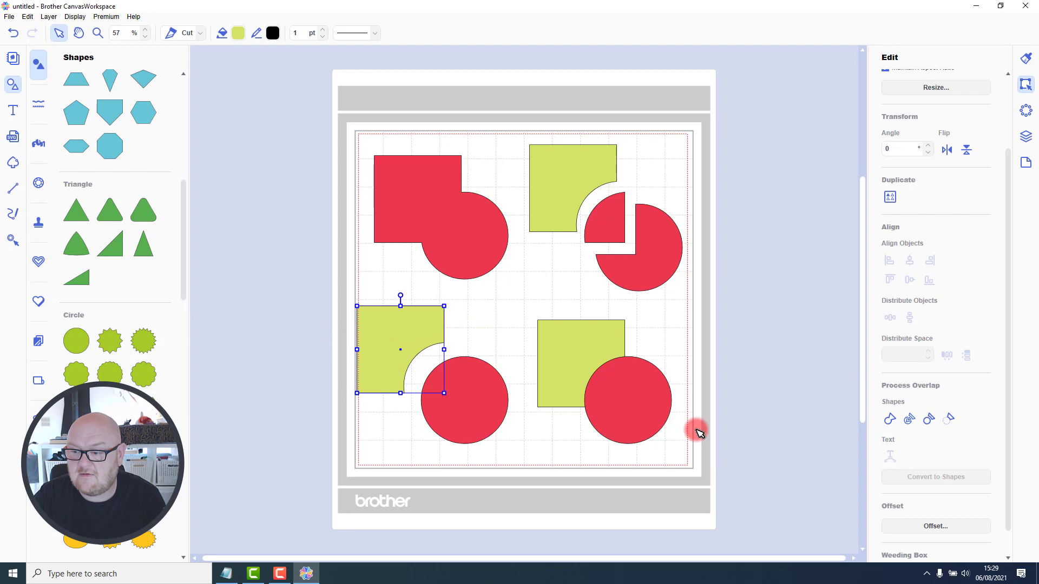
Subtract the circle from the lower-right square
left_click_drag(708, 469, 557, 367)
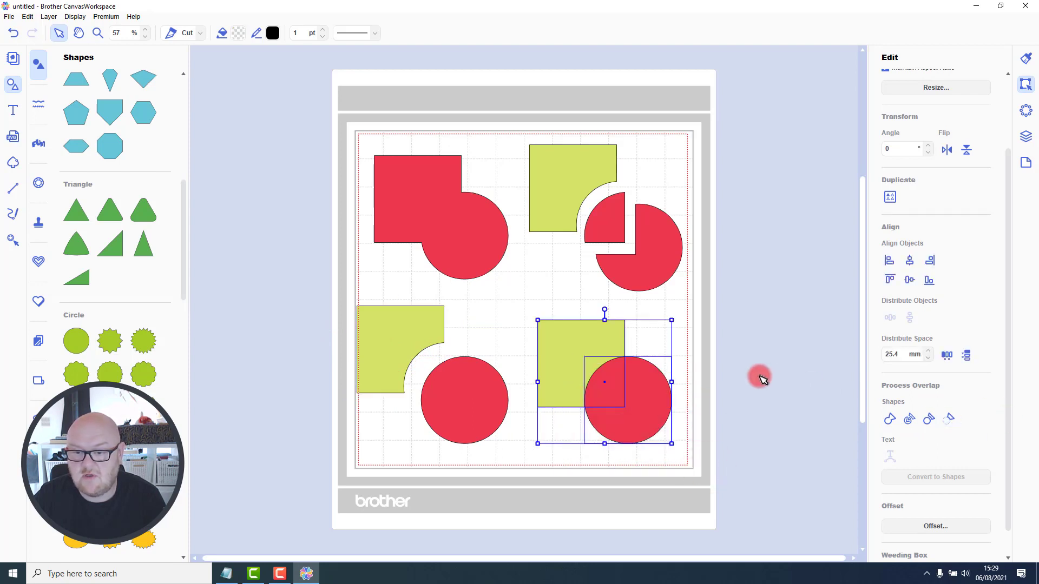
left_click(948, 419)
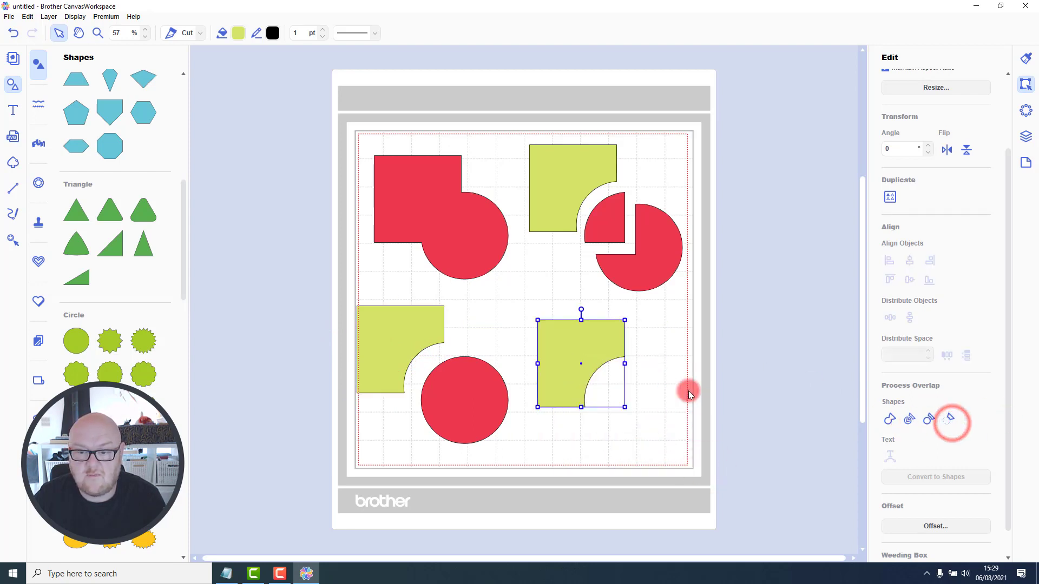
left_click(689, 394)
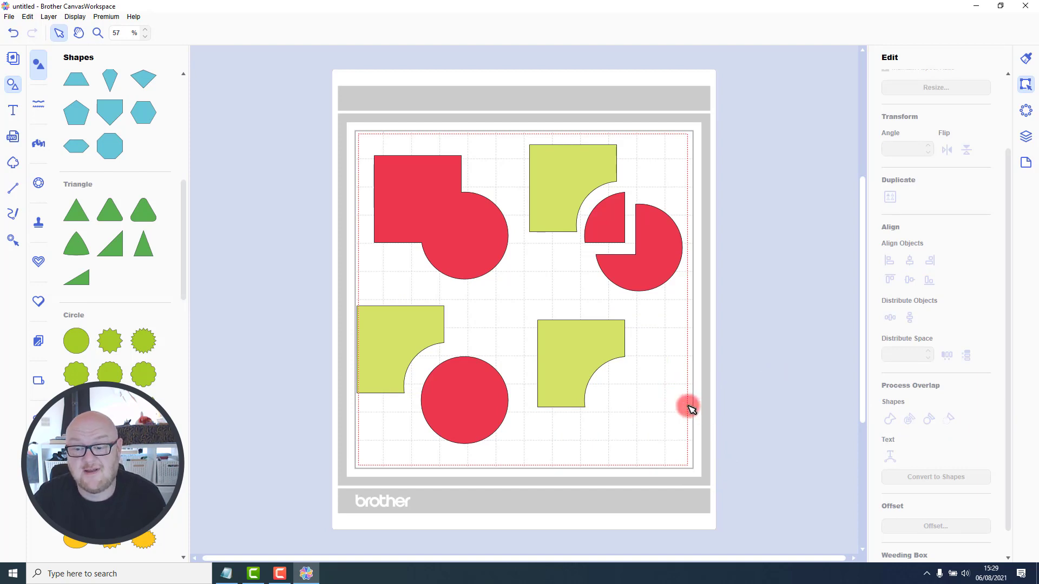
left_click(686, 406)
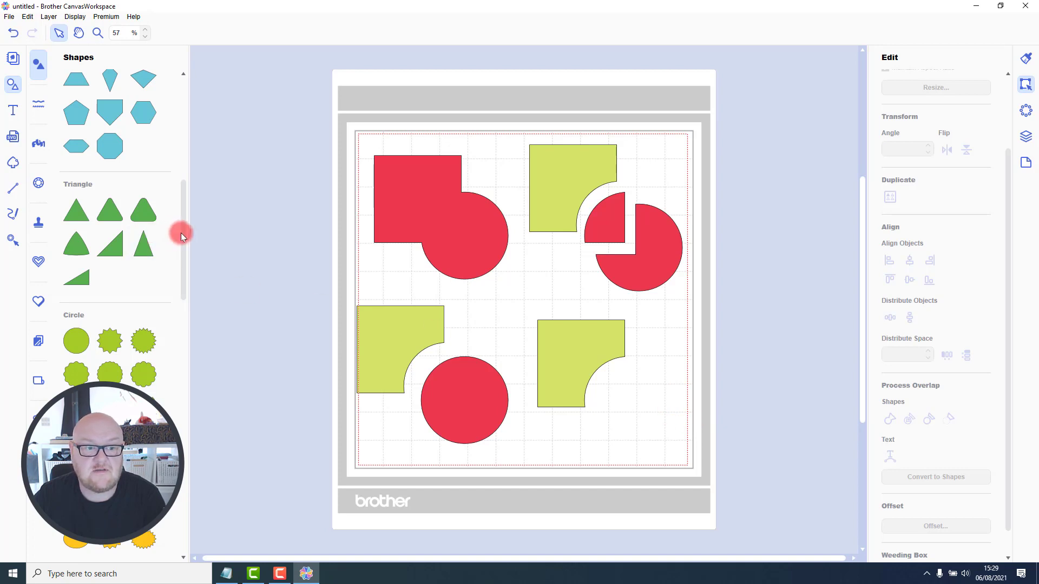
left_click_drag(181, 232, 181, 110)
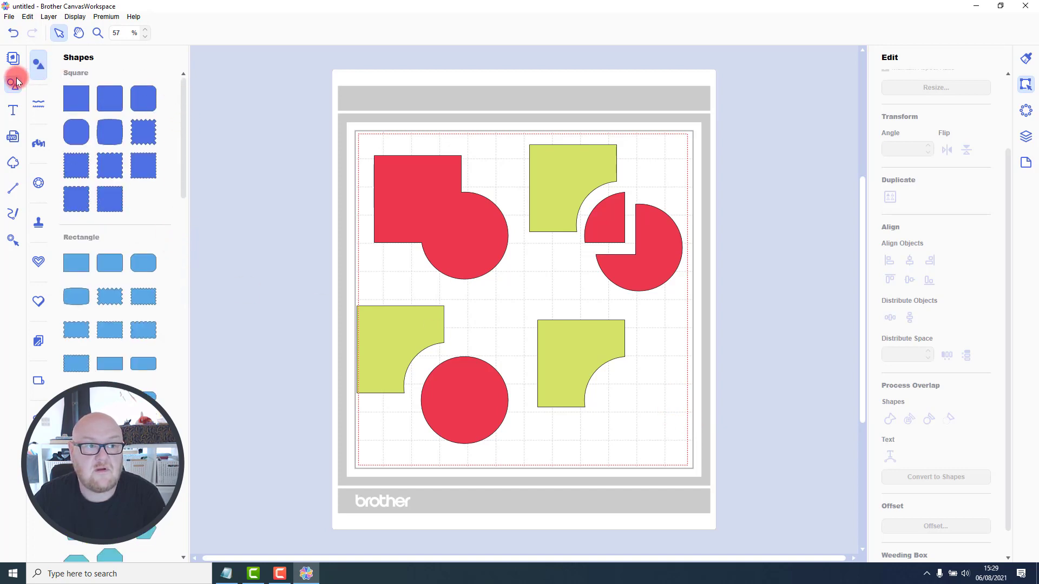
left_click(58, 33)
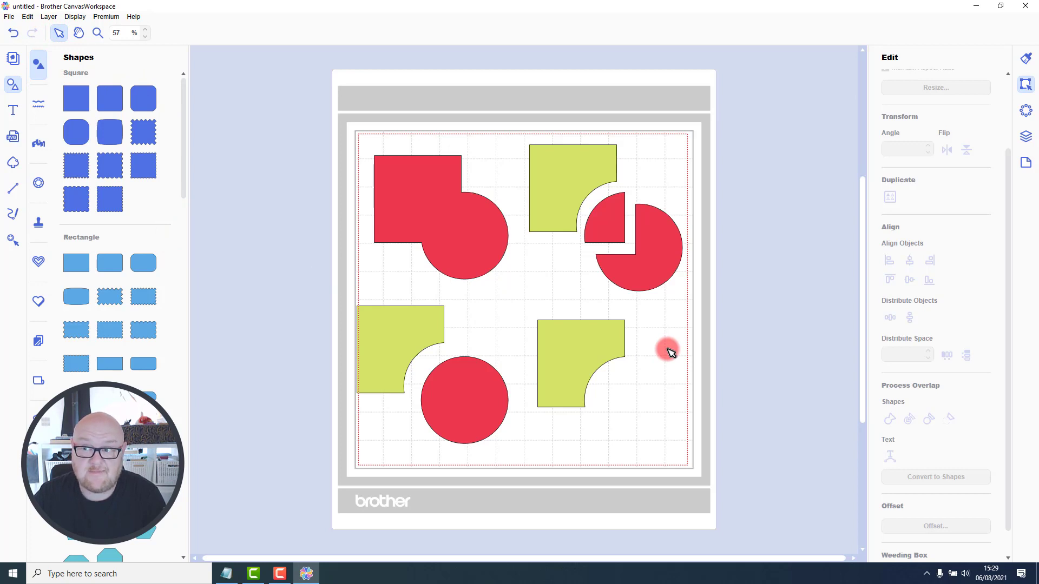
left_click_drag(1008, 163, 1013, 78)
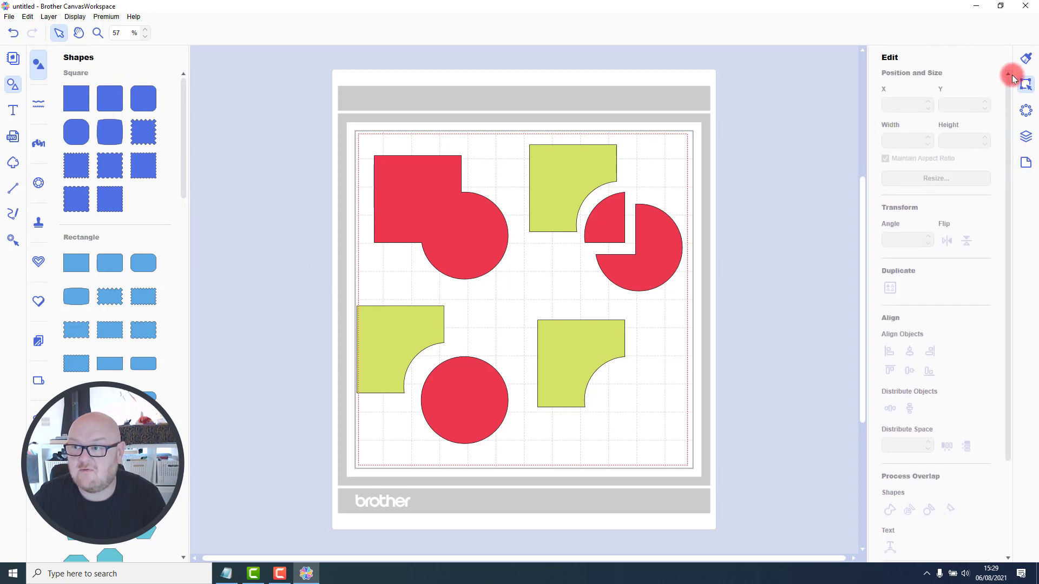
left_click(741, 128)
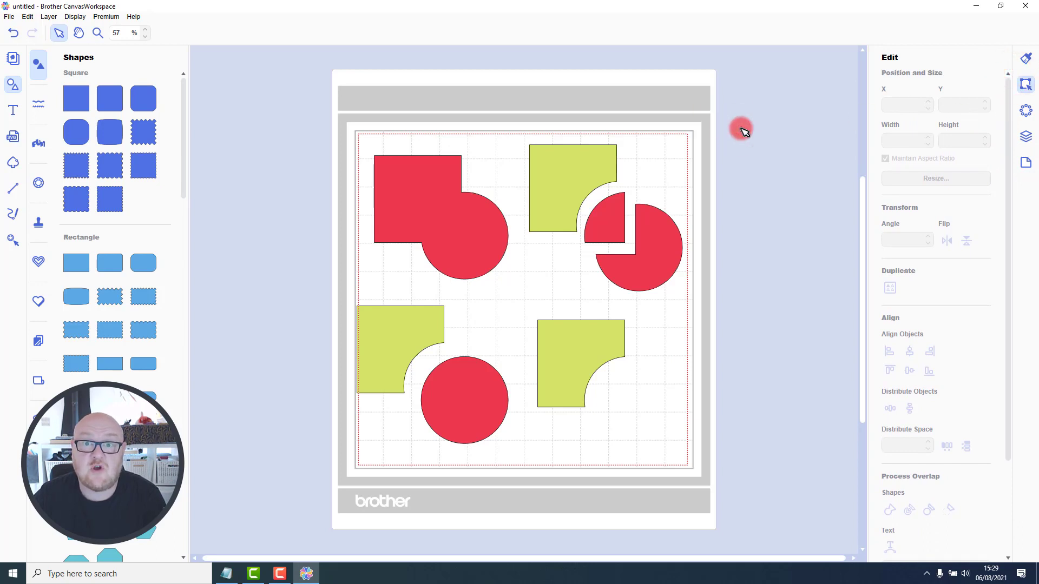